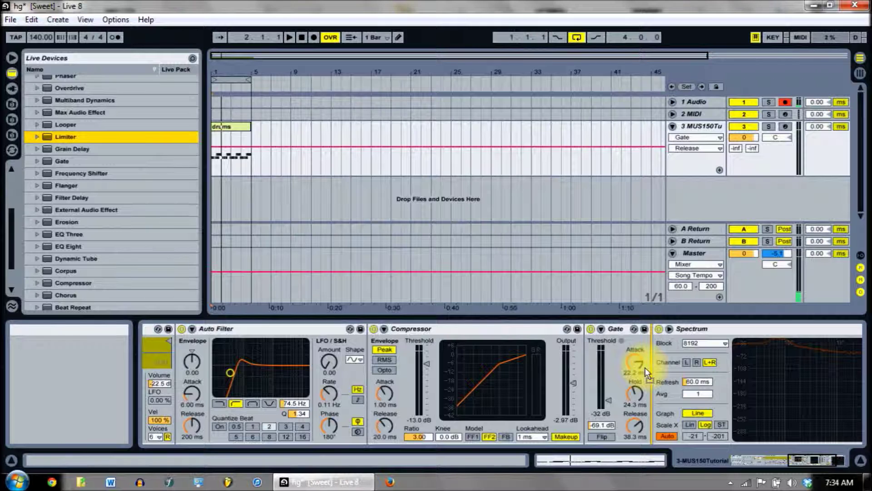
# - Insert a Limiter between the Gate and Spectrum on the kick chain and set its gain to -0.90 dB
pyautogui.press('Return')
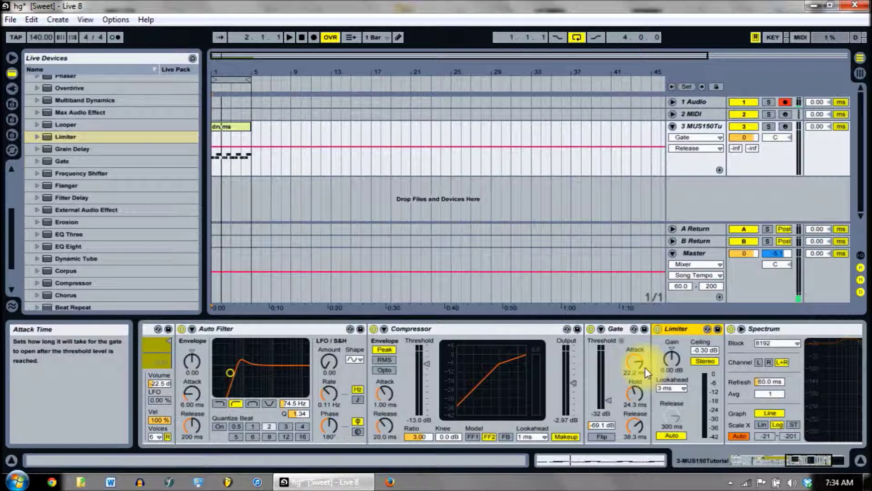
pyautogui.click(674, 362)
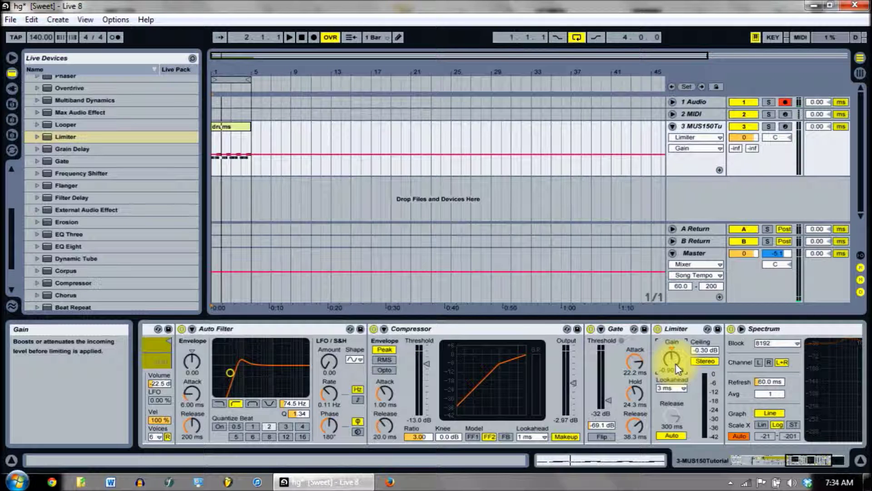
# - Select the Snare-606 chain in the drum rack and add a Spectrum after its sampler
pyautogui.click(806, 458)
pyautogui.moveTo(806, 459)
pyautogui.mouseDown()
pyautogui.moveTo(792, 455)
pyautogui.moveTo(824, 468)
pyautogui.moveTo(798, 469)
pyautogui.moveTo(812, 459)
pyautogui.mouseUp()
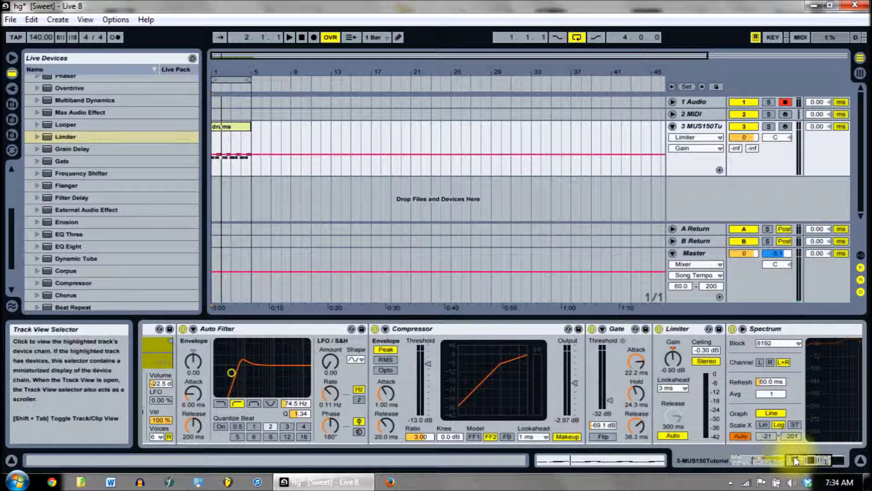
pyautogui.moveTo(800, 456); pyautogui.dragTo(758, 456)
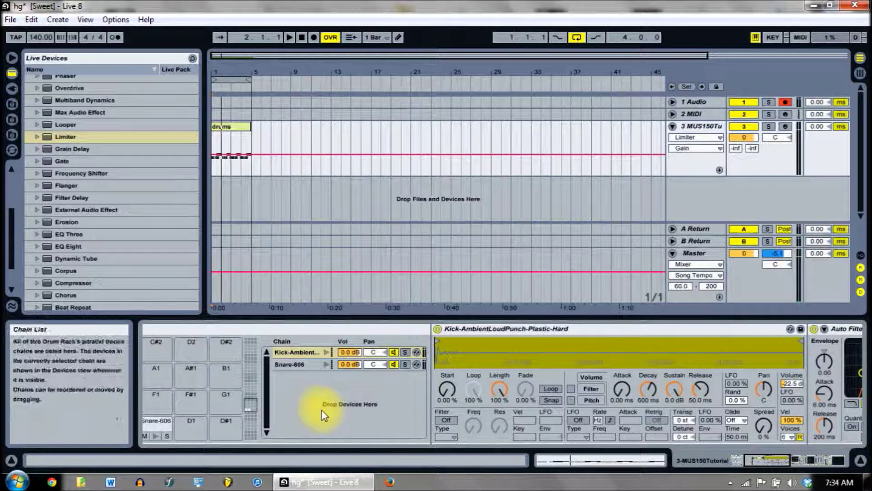
pyautogui.click(291, 365)
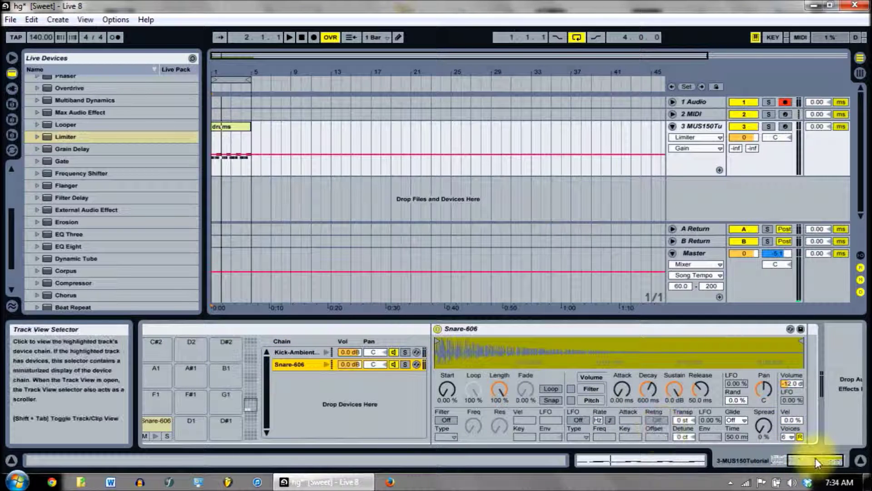
pyautogui.moveTo(816, 457); pyautogui.dragTo(821, 457)
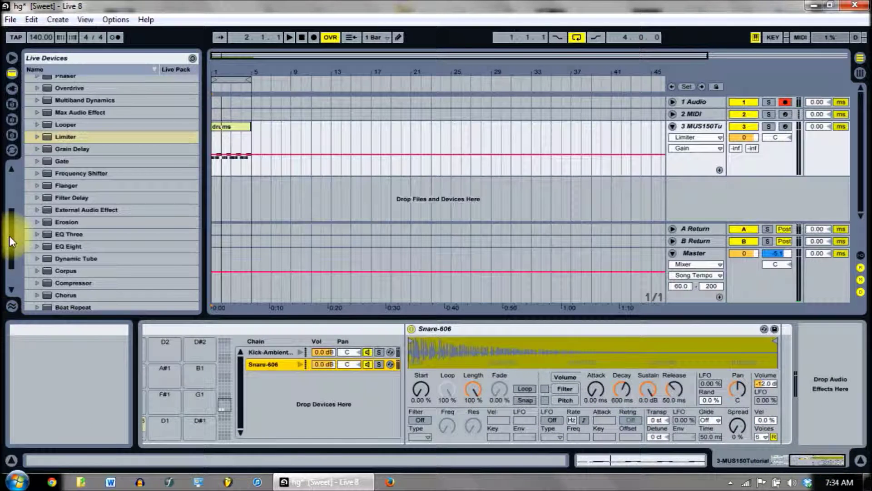
pyautogui.moveTo(13, 239); pyautogui.dragTo(19, 208)
pyautogui.moveTo(48, 117); pyautogui.dragTo(781, 367)
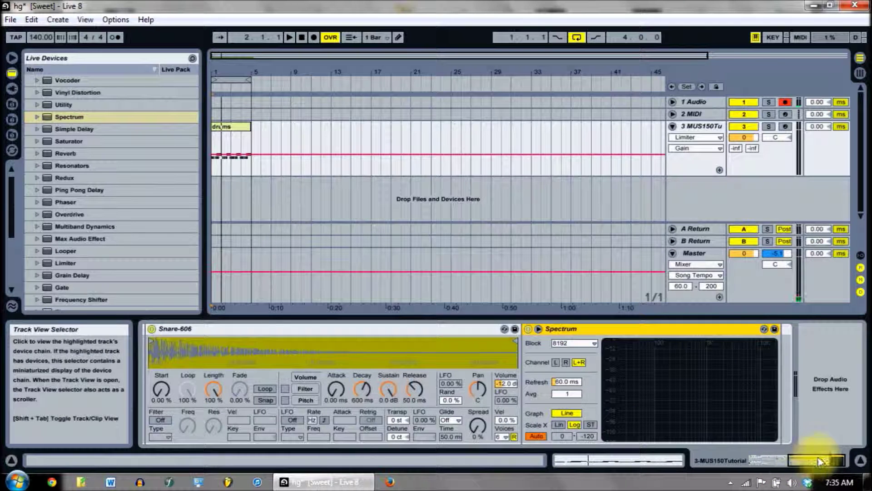
# - Play the drum loop from the start to examine the snare's frequency content in the Spectrum
pyautogui.click(302, 39)
pyautogui.click(287, 39)
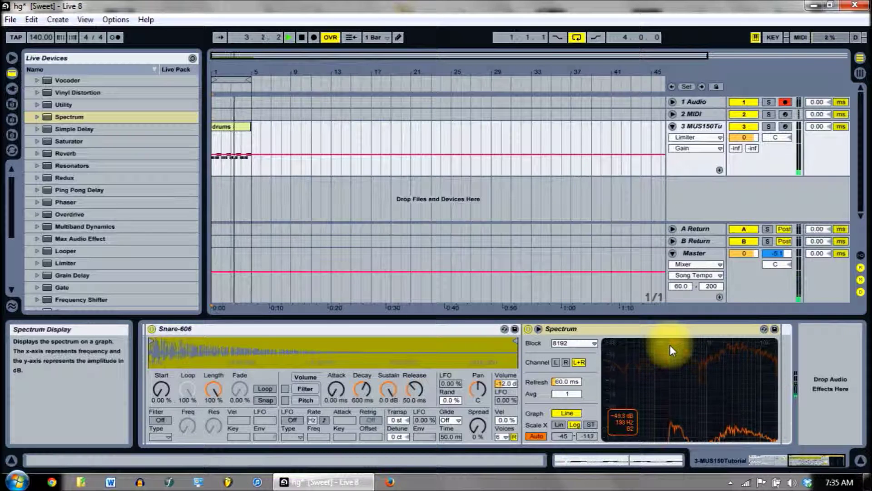
pyautogui.doubleClick(299, 37)
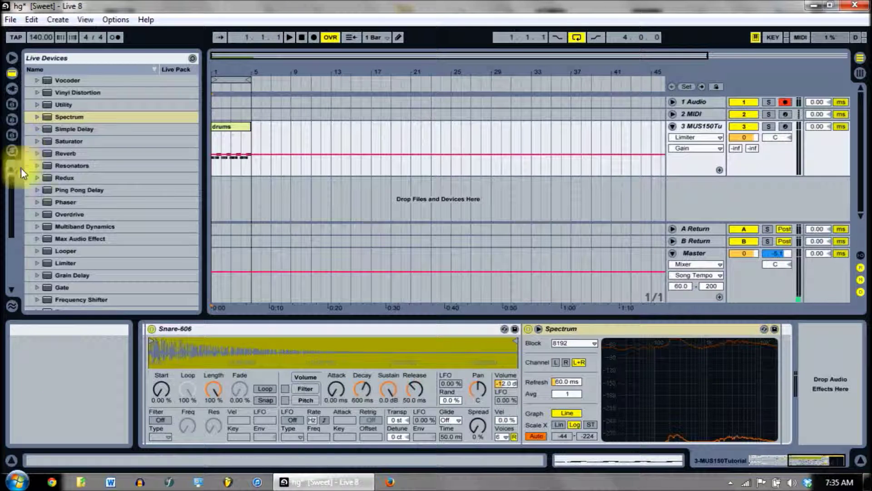
# - Add an Auto Filter after the Spectrum on the Snare-606 chain
pyautogui.moveTo(11, 199); pyautogui.dragTo(15, 281)
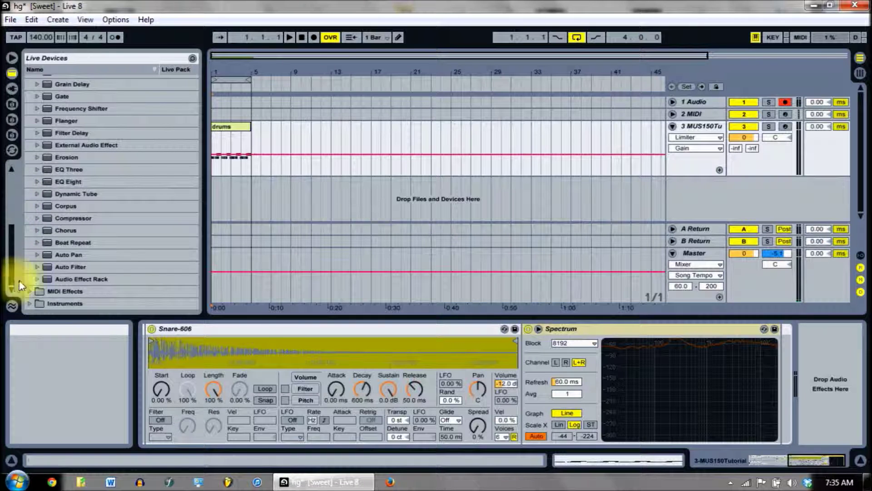
pyautogui.click(42, 269)
pyautogui.click(42, 269)
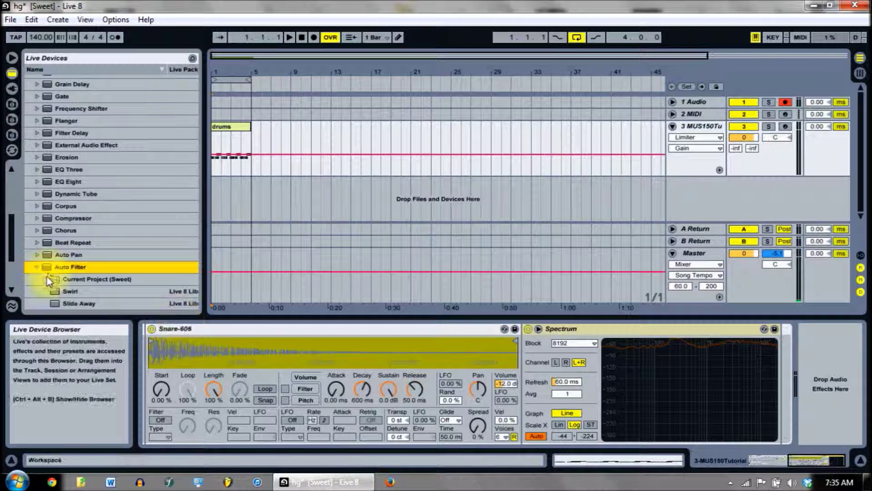
pyautogui.moveTo(52, 279); pyautogui.dragTo(772, 370)
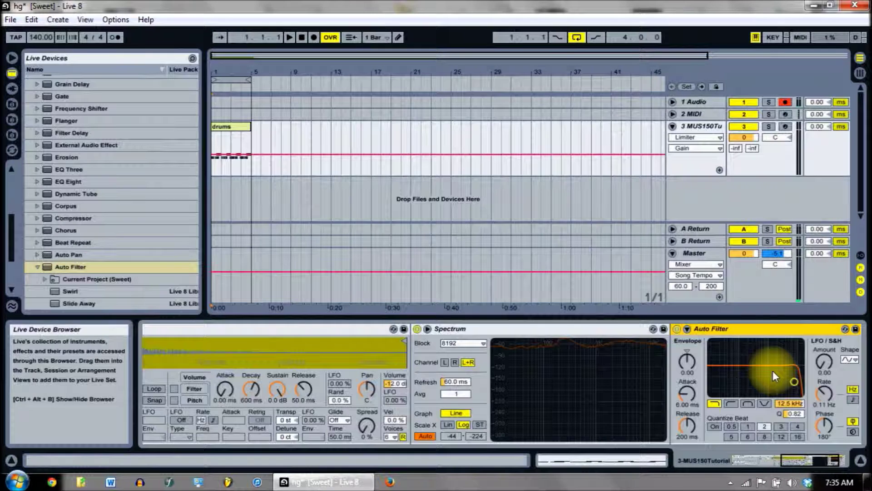
pyautogui.click(38, 266)
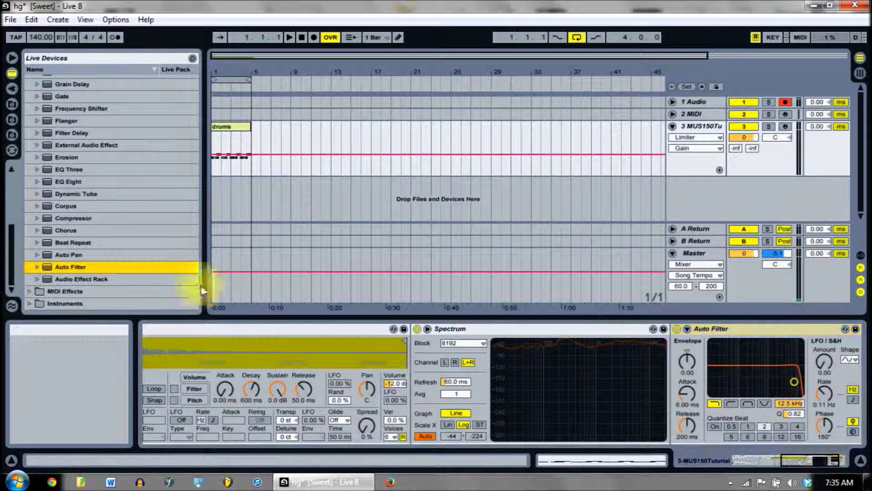
# - Set the snare's Auto Filter to high-pass at 200 Hz with a Q of 1.29 and audition the loop
pyautogui.click(795, 403)
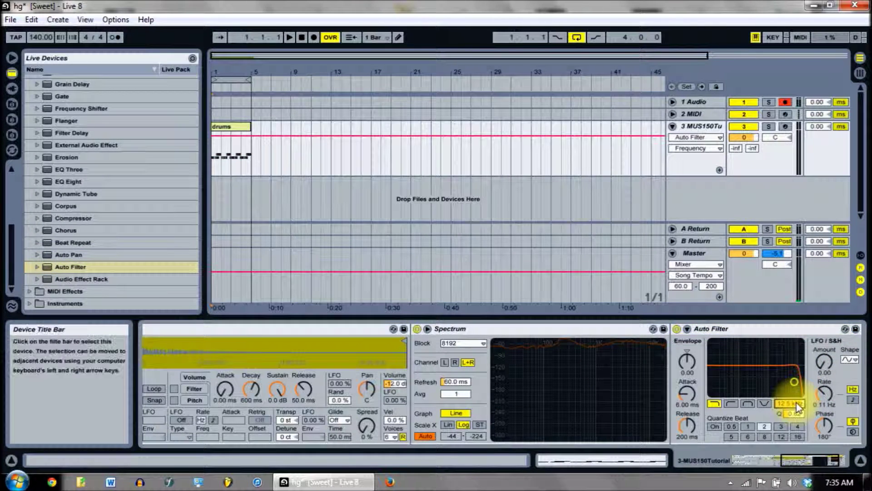
pyautogui.write('200')
pyautogui.press('Return')
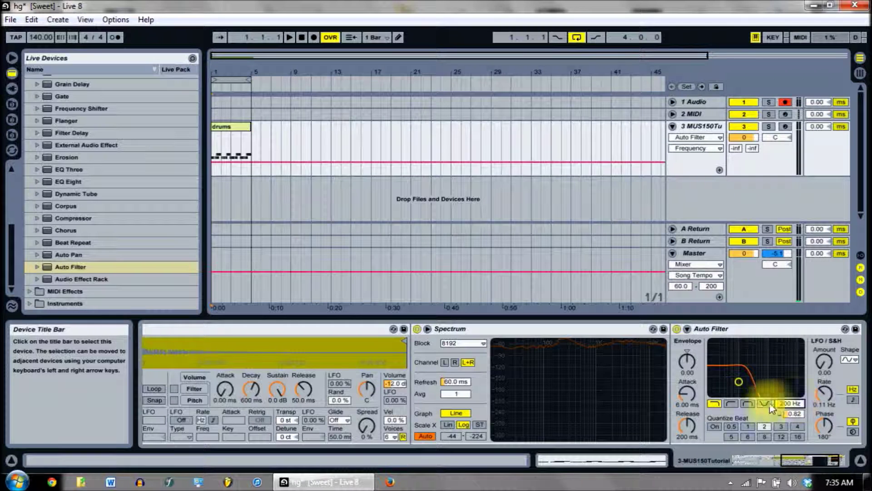
pyautogui.click(735, 404)
pyautogui.moveTo(792, 414); pyautogui.dragTo(792, 394)
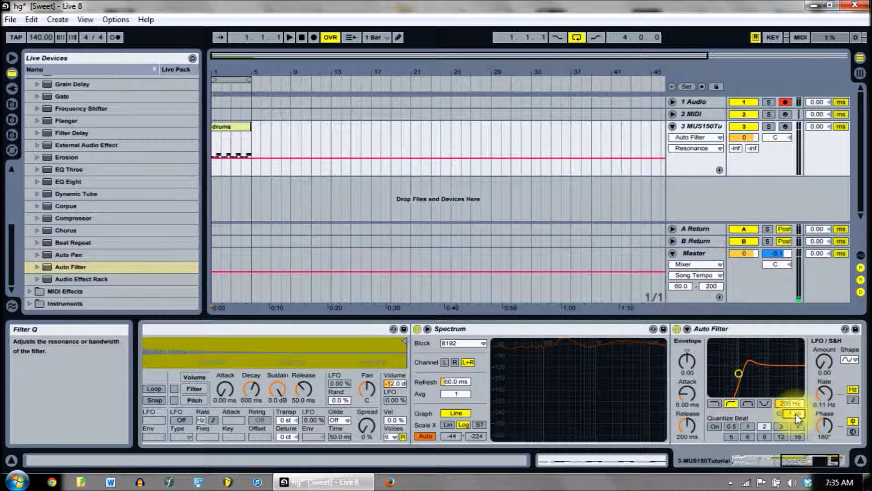
pyautogui.click(290, 36)
pyautogui.click(301, 37)
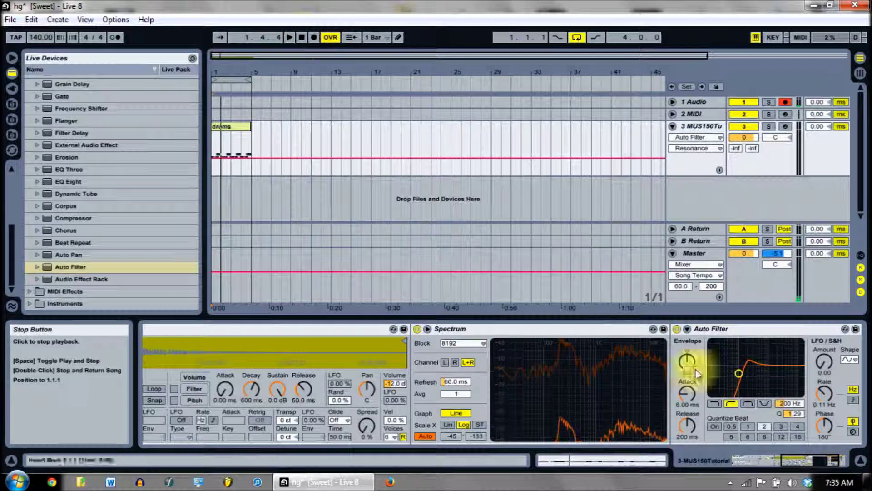
# - Move the Spectrum behind the Auto Filter and insert a Compressor between the two devices
pyautogui.moveTo(806, 456); pyautogui.dragTo(827, 455)
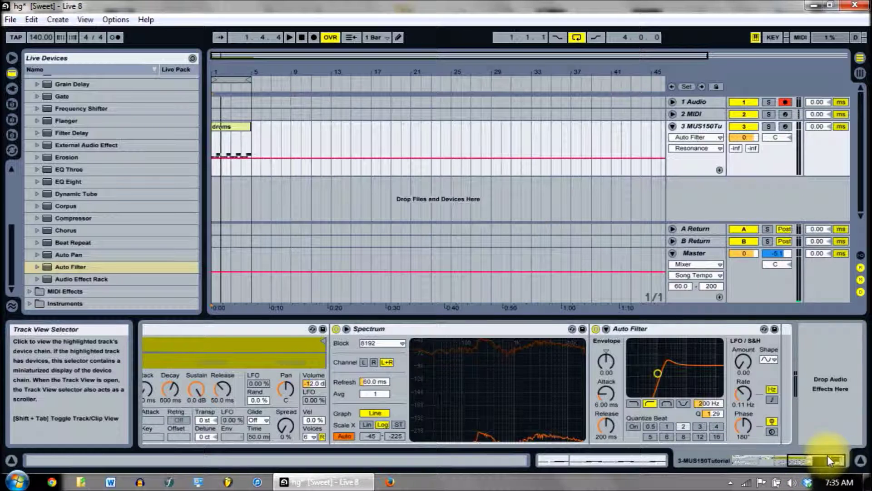
pyautogui.click(465, 328)
pyautogui.moveTo(466, 327); pyautogui.dragTo(645, 337)
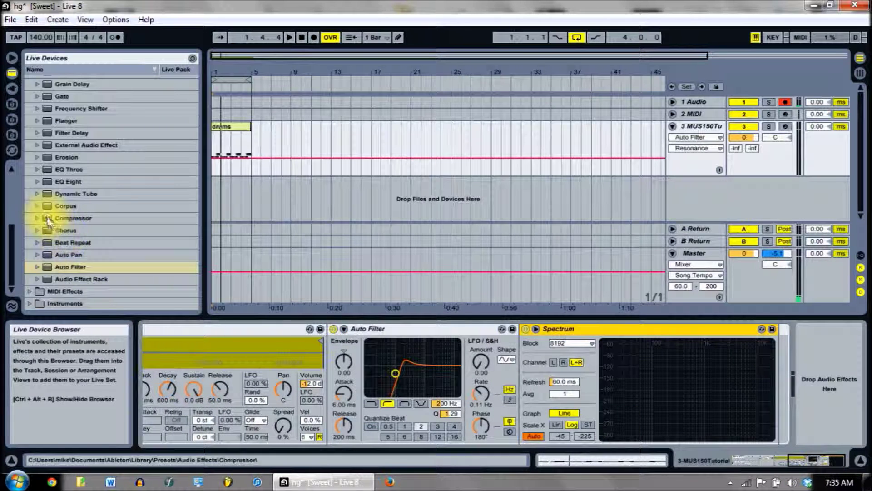
pyautogui.moveTo(47, 216); pyautogui.dragTo(497, 403)
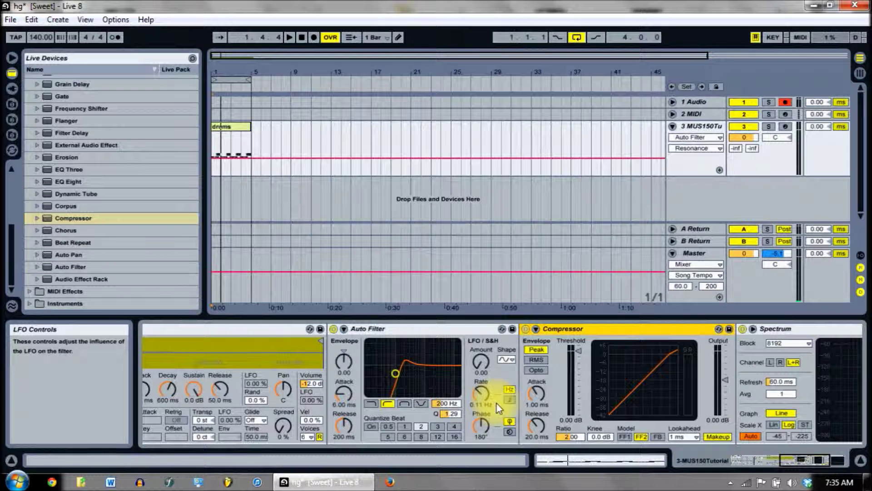
# - Set the snare Compressor's ratio to 3.00 and its threshold to -13.0 dB, playing the loop briefly in between
pyautogui.click(567, 437)
pyautogui.moveTo(567, 438); pyautogui.dragTo(567, 438)
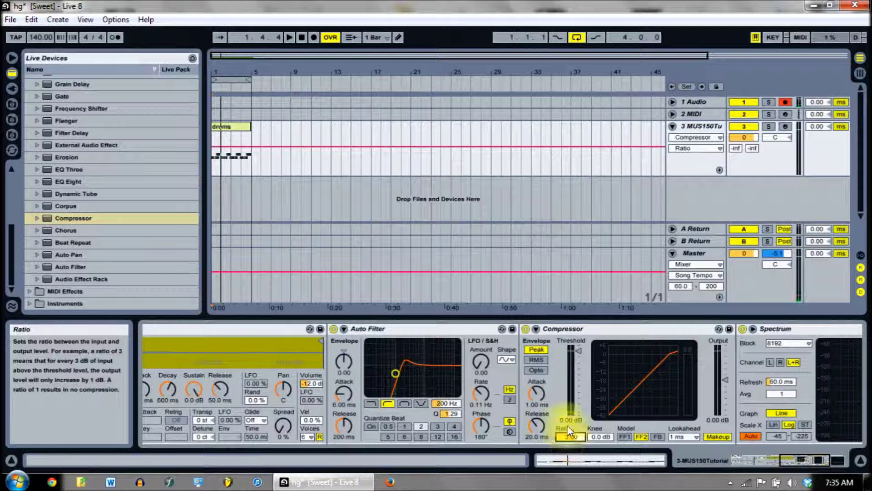
pyautogui.click(290, 39)
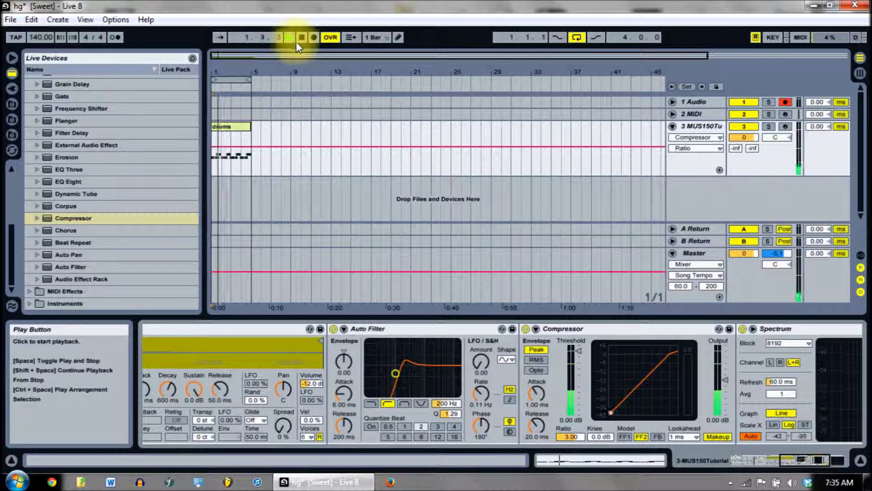
pyautogui.click(303, 38)
pyautogui.click(571, 342)
pyautogui.moveTo(578, 351); pyautogui.dragTo(579, 363)
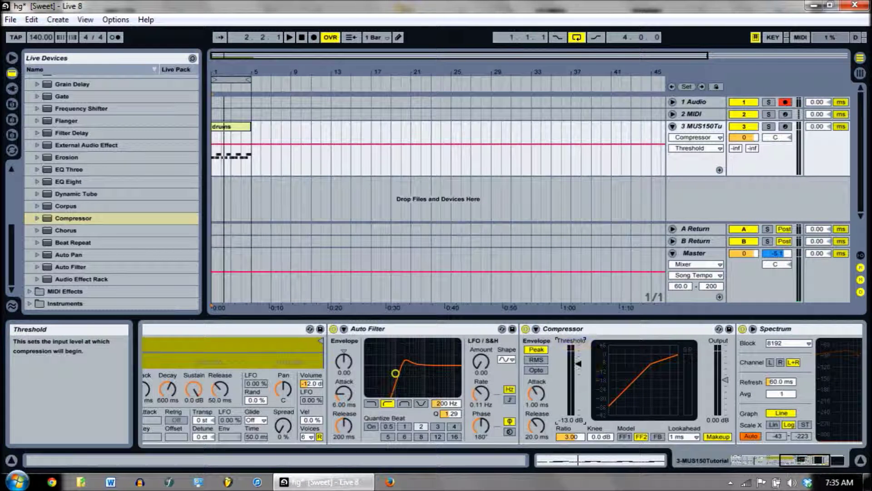
# - Play the loop and lower the snare Compressor's threshold to -16.9 dB while listening
pyautogui.click(302, 37)
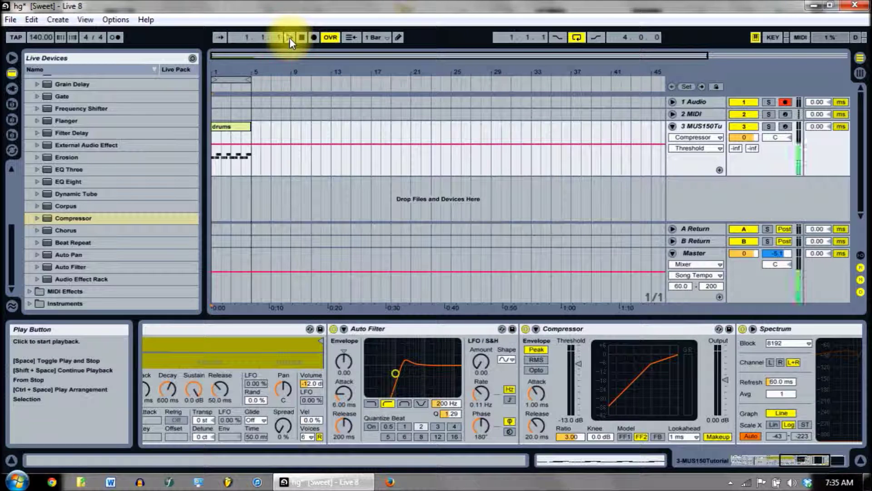
pyautogui.click(290, 37)
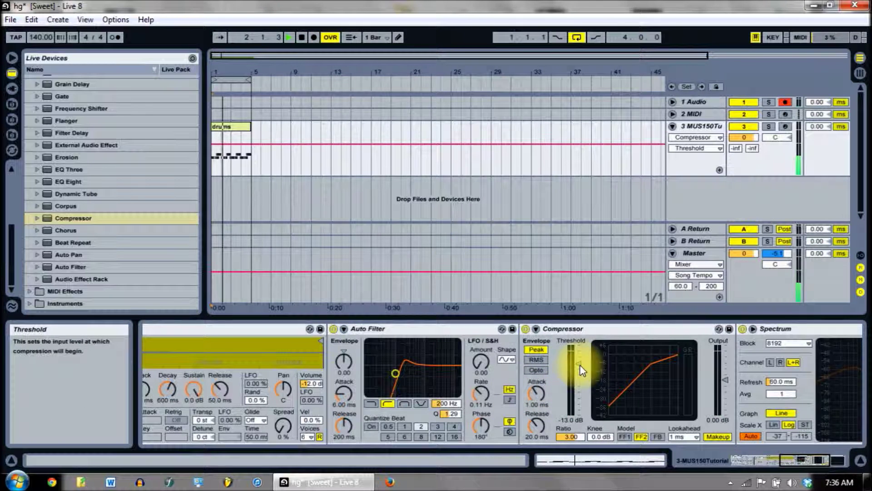
pyautogui.moveTo(582, 370); pyautogui.dragTo(582, 374)
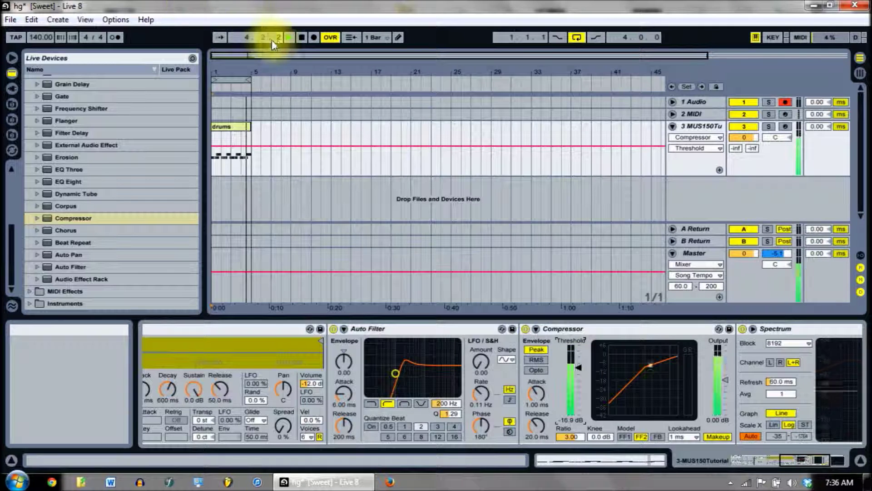
pyautogui.click(301, 38)
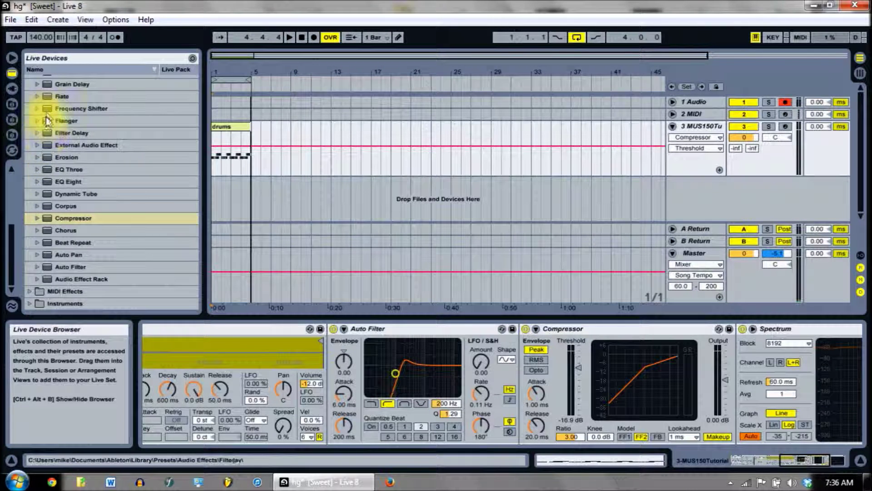
# - Insert a Limiter between the snare's Compressor and Spectrum and set its gain to -0.80 dB
pyautogui.moveTo(10, 243); pyautogui.dragTo(10, 233)
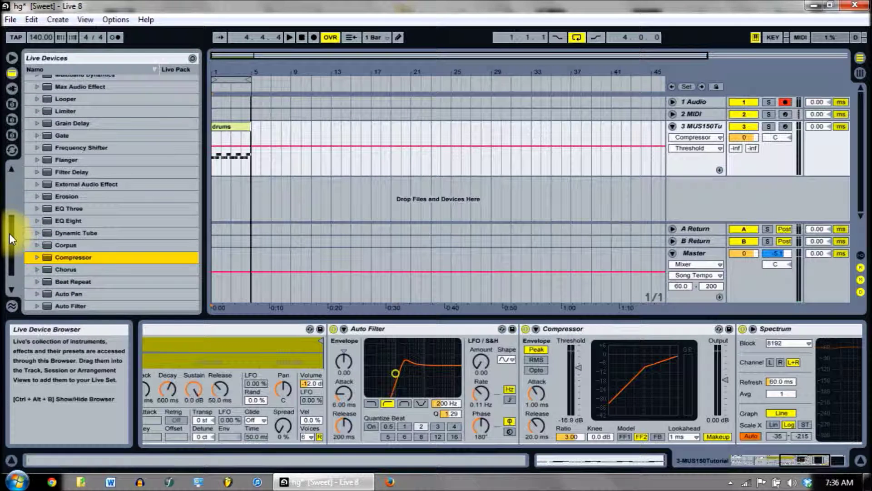
pyautogui.click(27, 111)
pyautogui.moveTo(642, 336); pyautogui.dragTo(758, 362)
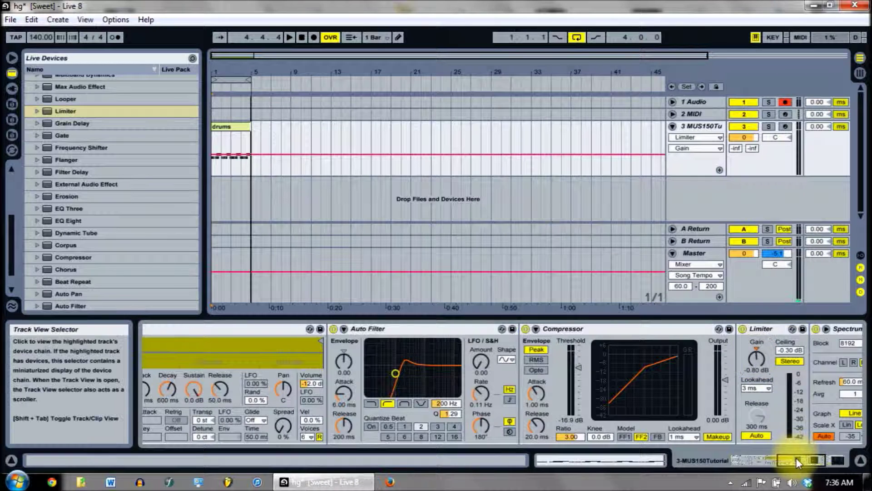
# - Group the snare's Auto Filter, Compressor, Limiter and Spectrum into an Audio Effect Rack and select its chain in the chain list
pyautogui.moveTo(795, 457); pyautogui.dragTo(805, 457)
pyautogui.click(299, 325)
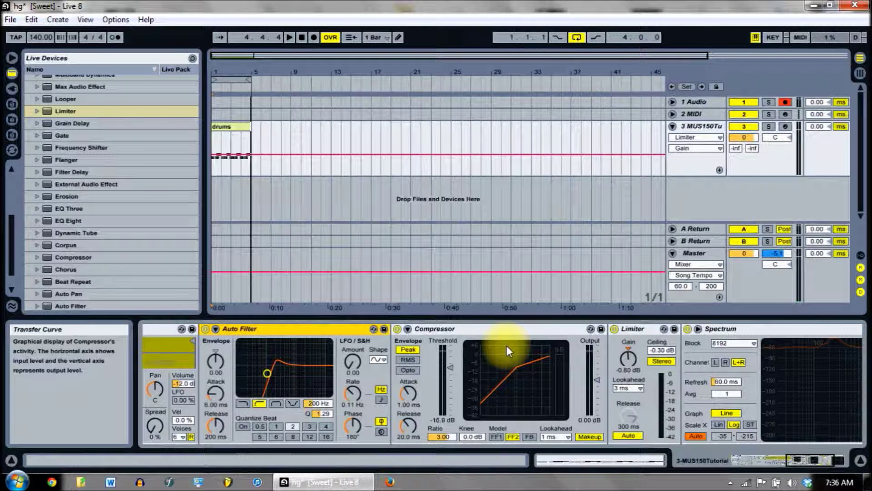
pyautogui.moveTo(825, 461); pyautogui.dragTo(813, 483)
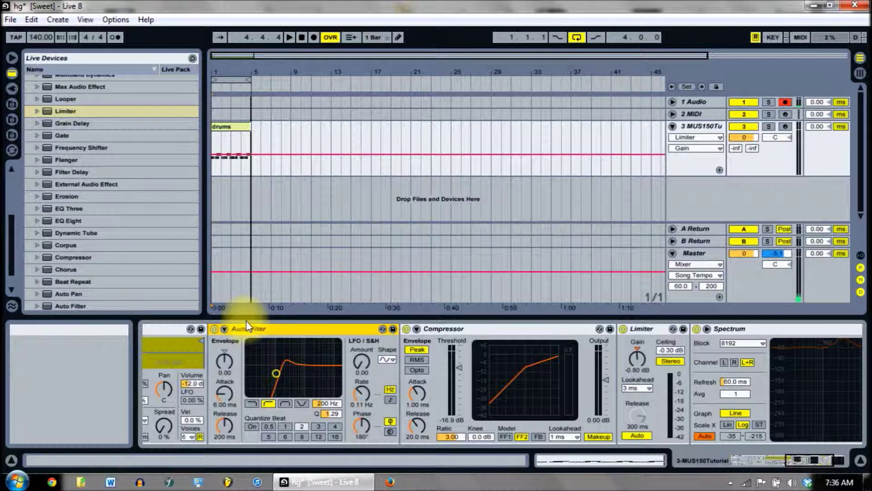
pyautogui.keyDown('shift'); pyautogui.click(779, 331); pyautogui.keyUp('shift')
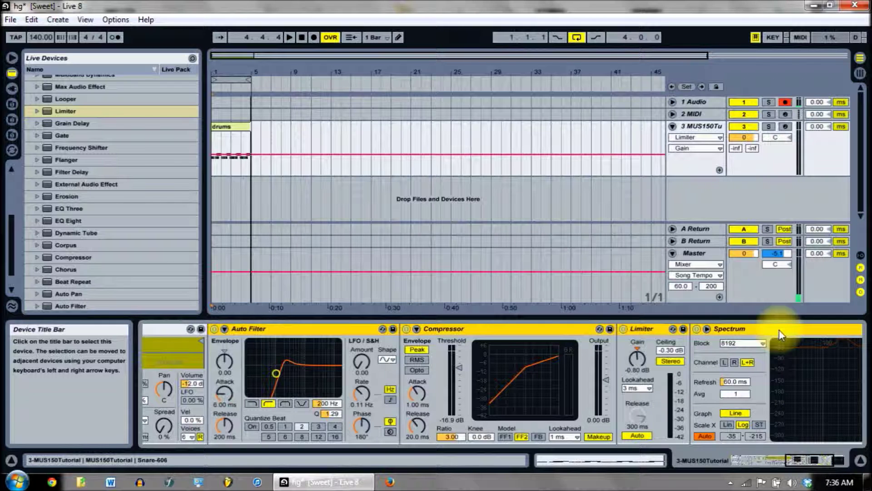
pyautogui.hotkey('ctrl', 'g')
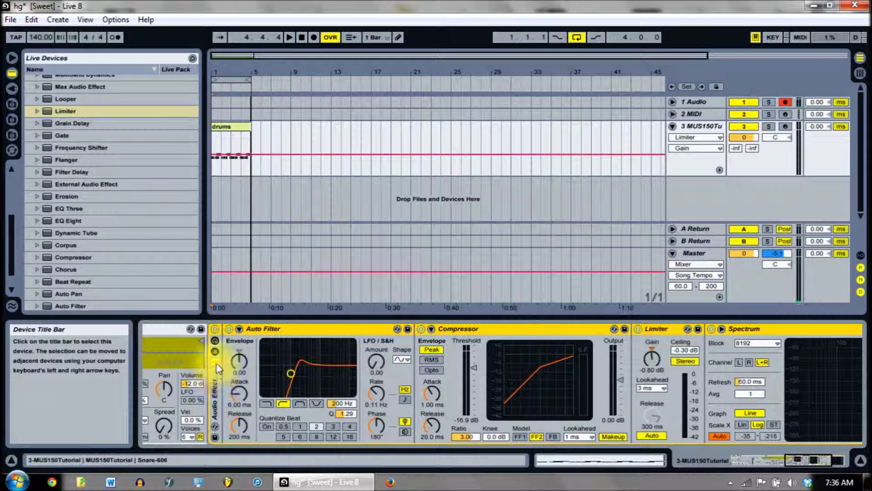
pyautogui.click(215, 351)
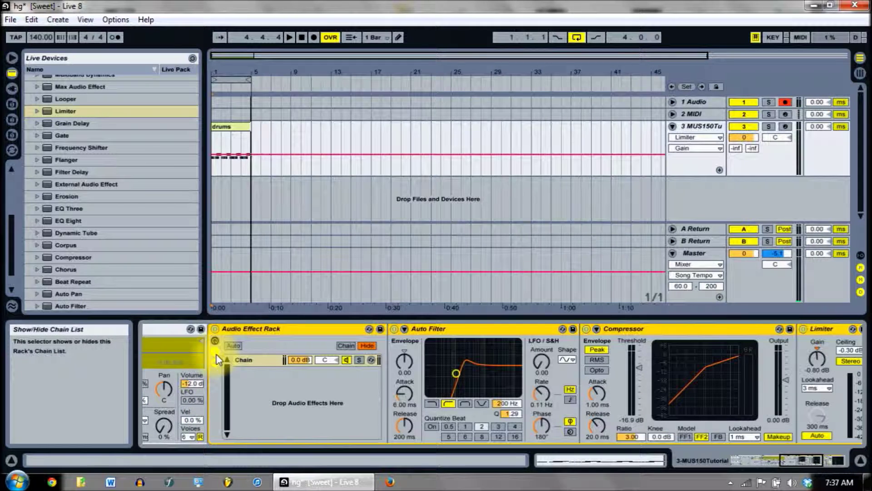
pyautogui.click(264, 359)
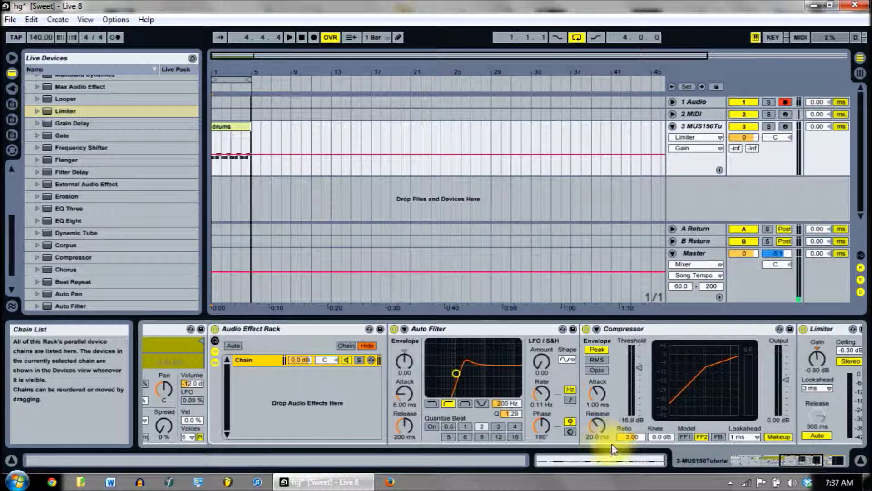
# - Rename the chain in the snare's Audio Effect Rack as Mastering
pyautogui.moveTo(792, 461)
pyautogui.mouseDown()
pyautogui.moveTo(832, 462)
pyautogui.moveTo(768, 467)
pyautogui.moveTo(778, 467)
pyautogui.mouseUp()
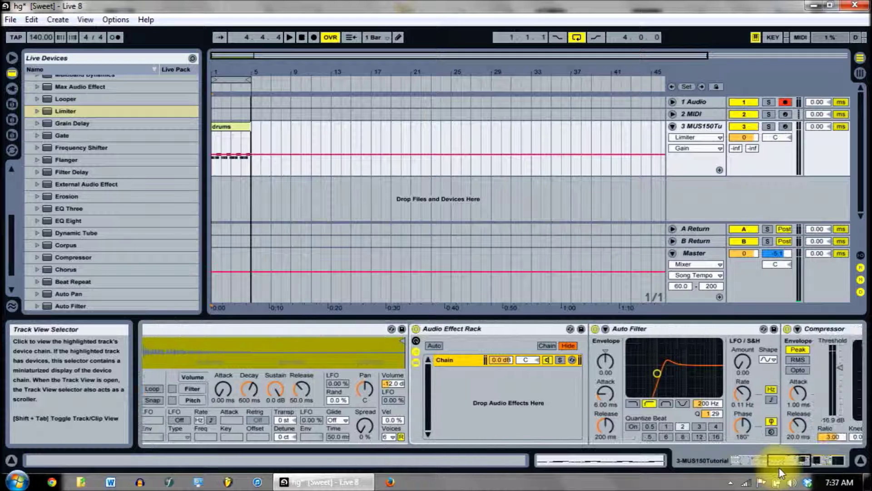
pyautogui.hotkey('ctrl', 'r')
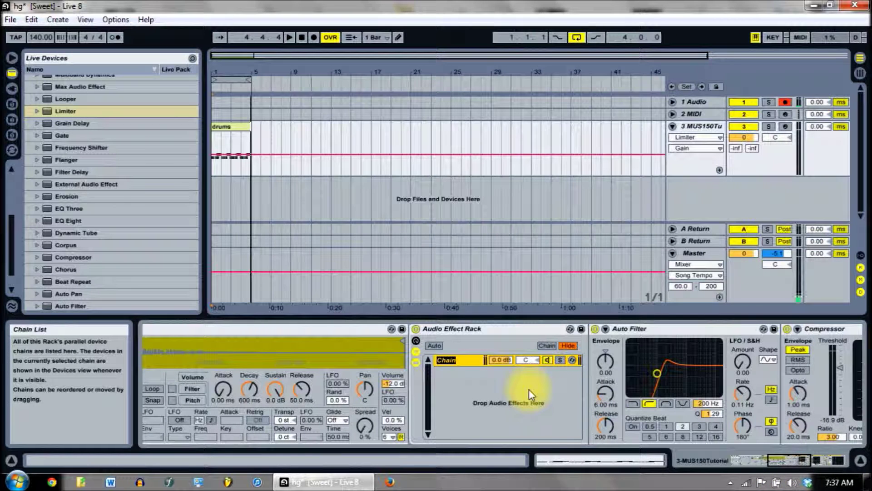
pyautogui.write('Mastering')
pyautogui.press('Return')
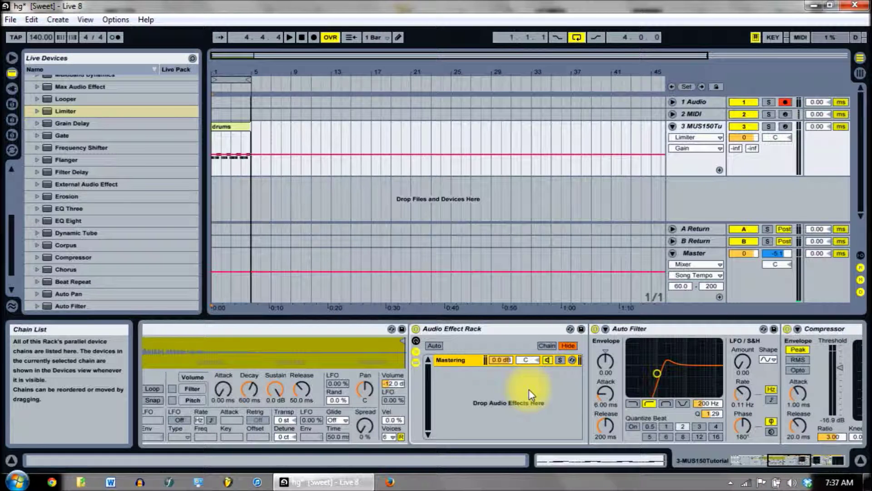
# - Hide the chain list of the snare's Audio Effect Rack, and hide and show its devices again
pyautogui.click(418, 354)
pyautogui.click(418, 361)
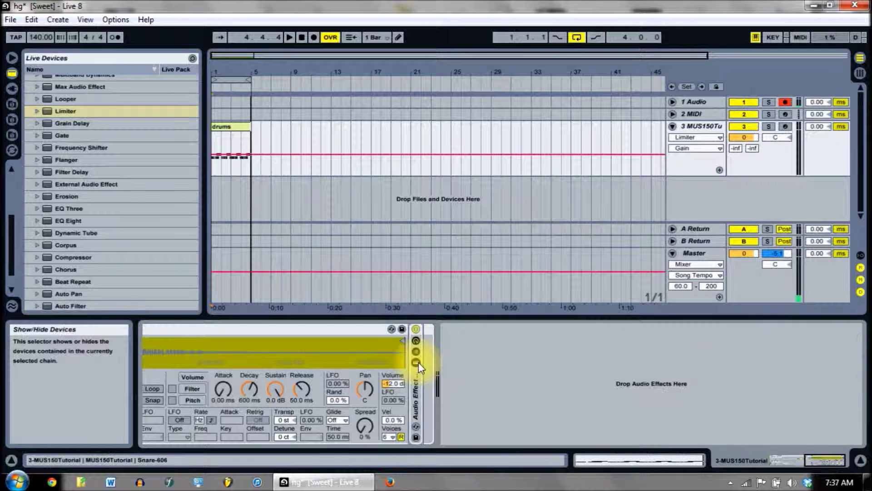
pyautogui.click(416, 361)
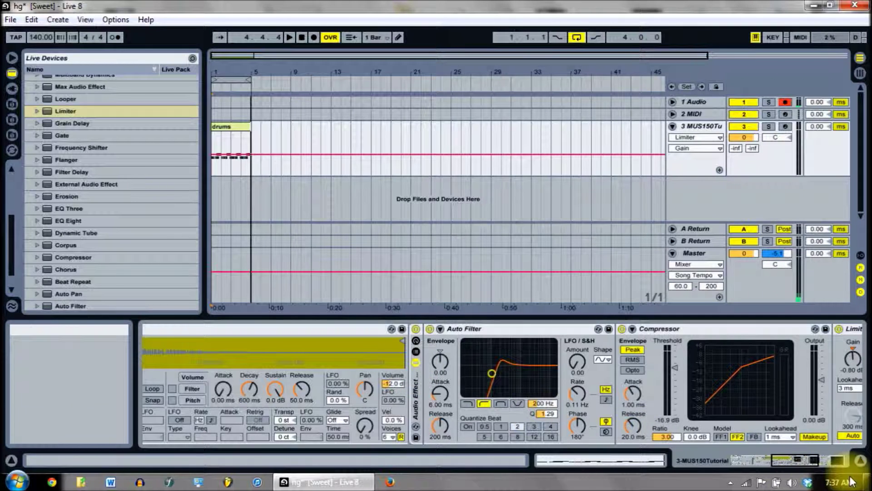
pyautogui.moveTo(807, 460)
pyautogui.mouseDown()
pyautogui.moveTo(837, 459)
pyautogui.moveTo(805, 460)
pyautogui.mouseUp()
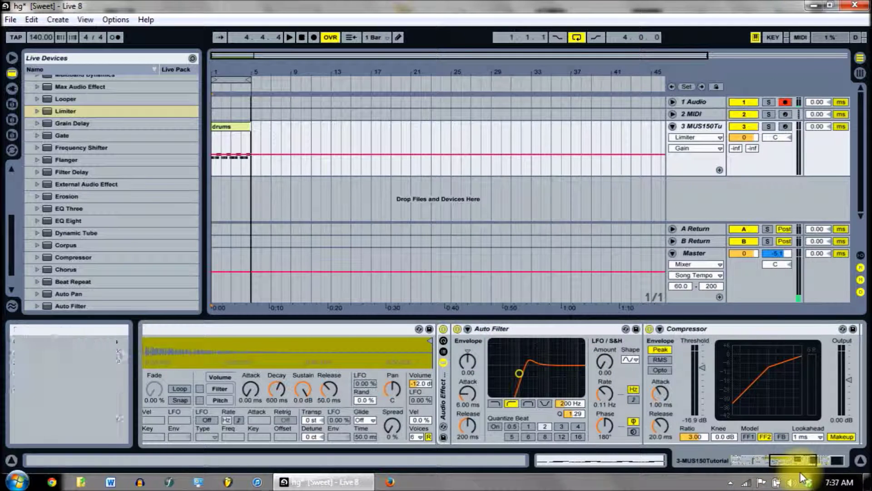
pyautogui.click(818, 458)
# - Group the kick chain's Auto Filter, Compressor, Gate, Limiter and Spectrum into an Audio Effect Rack
pyautogui.moveTo(794, 460); pyautogui.dragTo(776, 472)
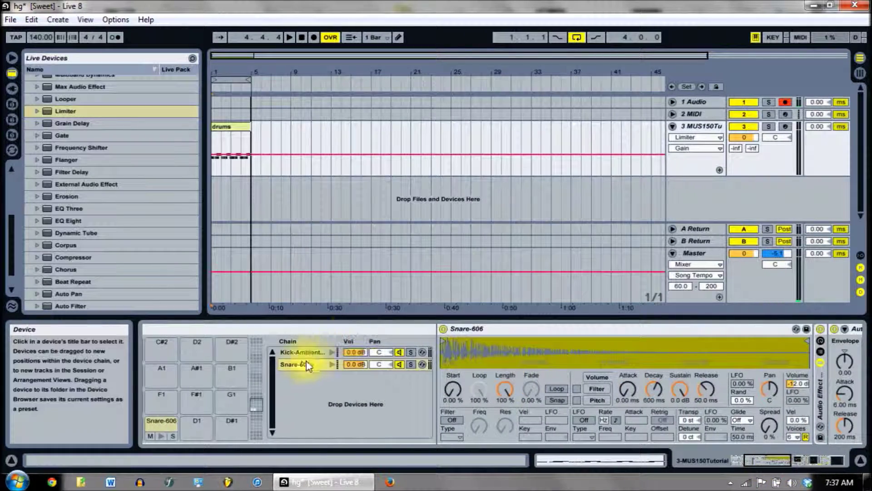
pyautogui.click(301, 352)
pyautogui.moveTo(746, 455); pyautogui.dragTo(793, 460)
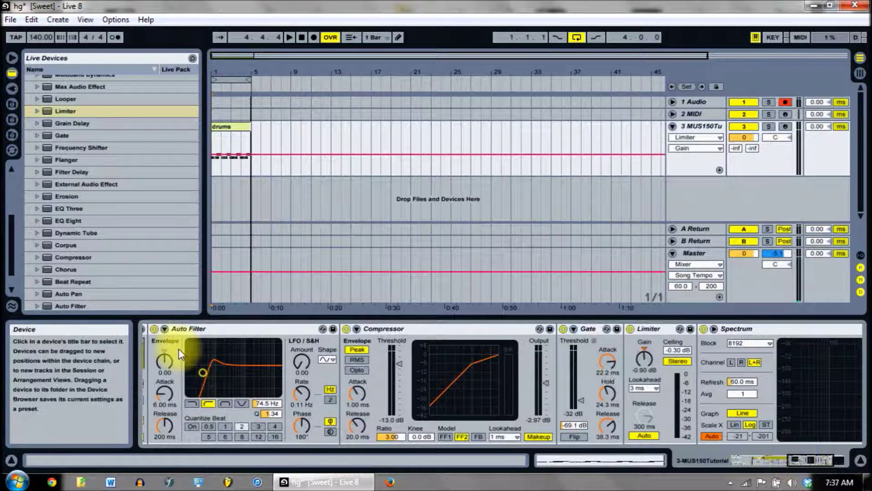
pyautogui.click(234, 333)
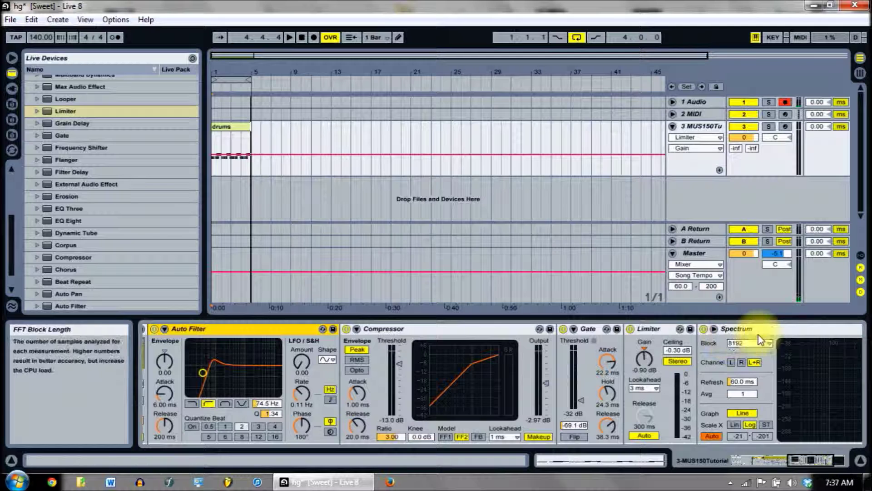
pyautogui.keyDown('shift'); pyautogui.click(772, 332); pyautogui.keyUp('shift')
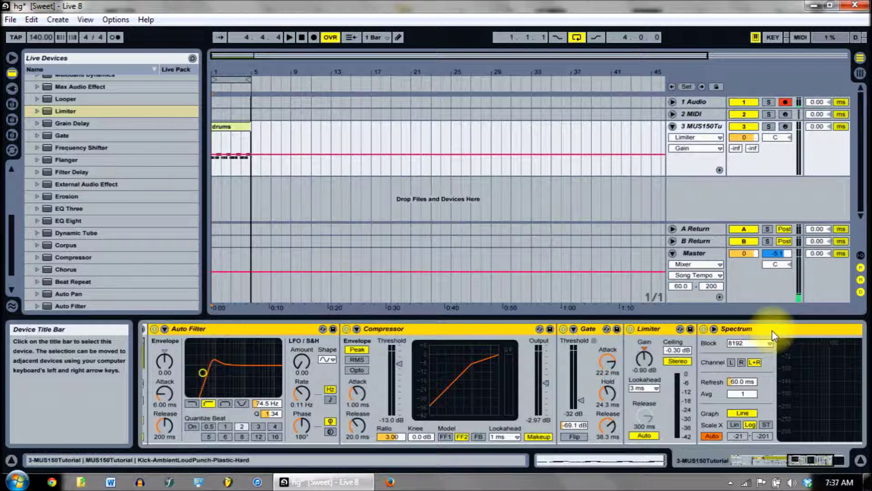
pyautogui.hotkey('ctrl', 'g')
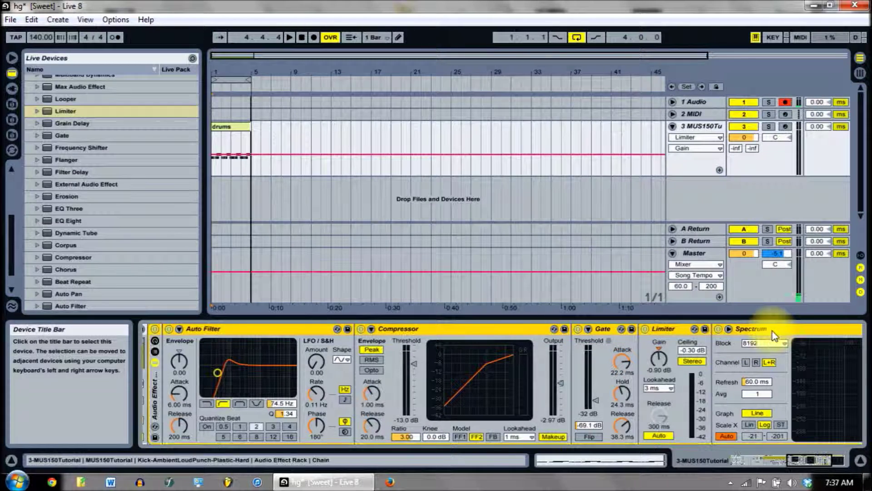
# - Bypass the snare's Audio Effect Rack and play the loop from the start to hear the unprocessed snare
pyautogui.click(824, 460)
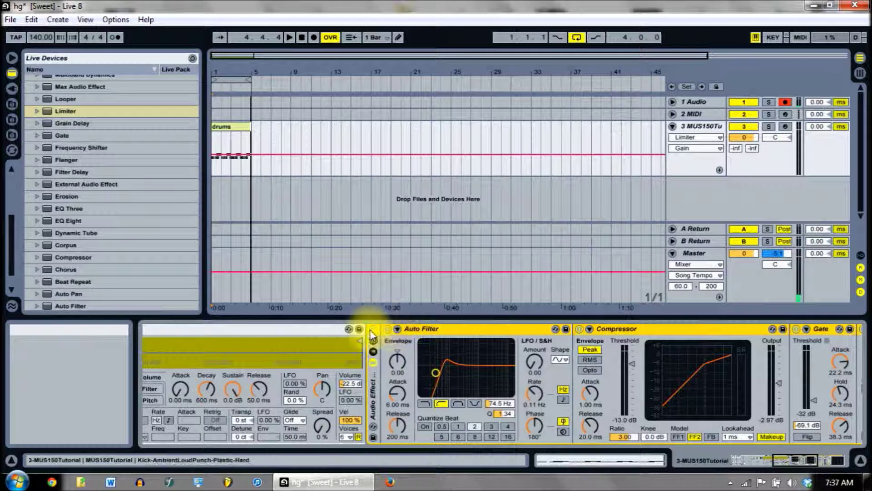
pyautogui.moveTo(790, 457); pyautogui.dragTo(756, 457)
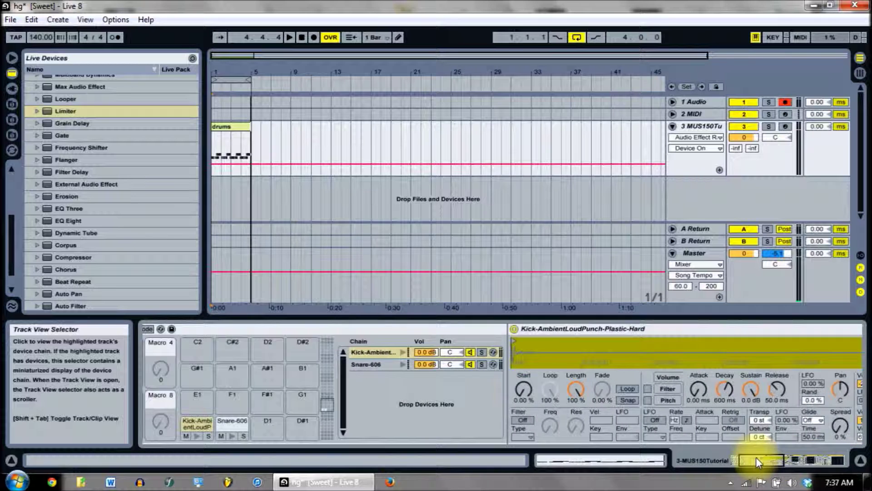
pyautogui.click(374, 364)
pyautogui.moveTo(767, 463); pyautogui.dragTo(786, 461)
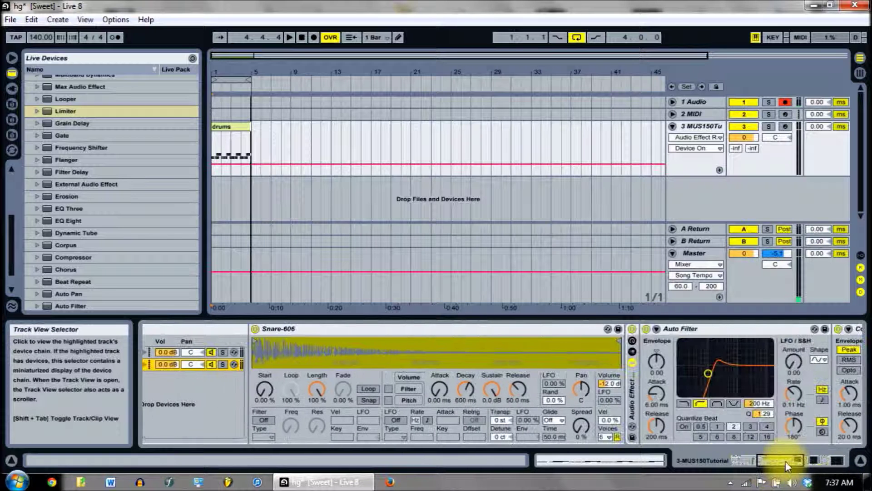
pyautogui.click(633, 329)
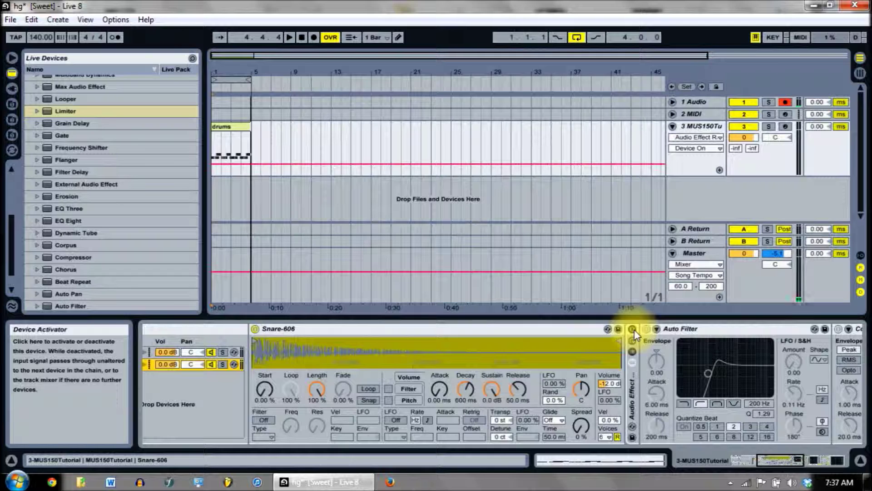
pyautogui.click(301, 37)
pyautogui.click(290, 37)
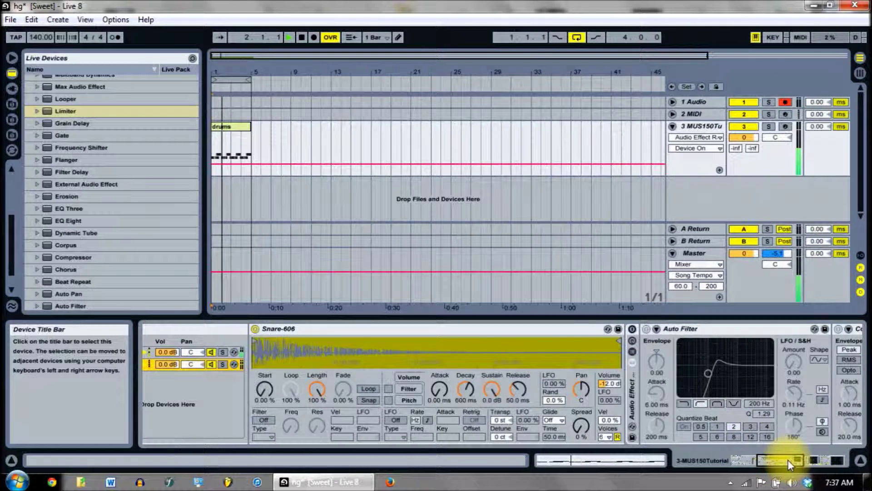
# - Reactivate the snare's and the kick's Audio Effect Racks while listening to the loop, and stop playback back at the start
pyautogui.moveTo(788, 460); pyautogui.dragTo(791, 459)
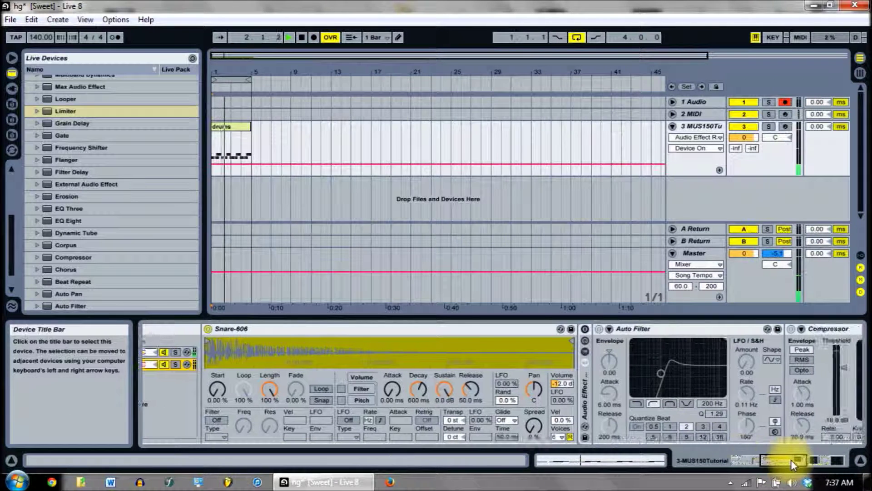
pyautogui.click(584, 329)
pyautogui.moveTo(808, 474); pyautogui.dragTo(772, 473)
pyautogui.click(255, 352)
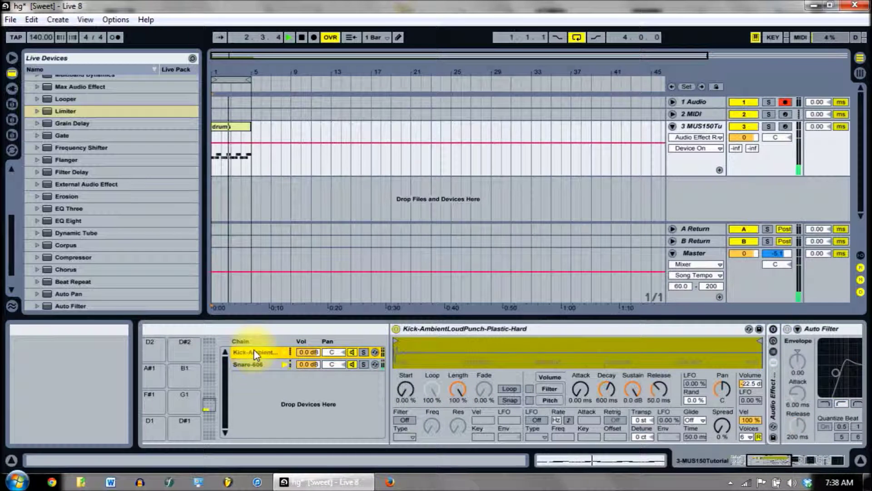
pyautogui.click(774, 331)
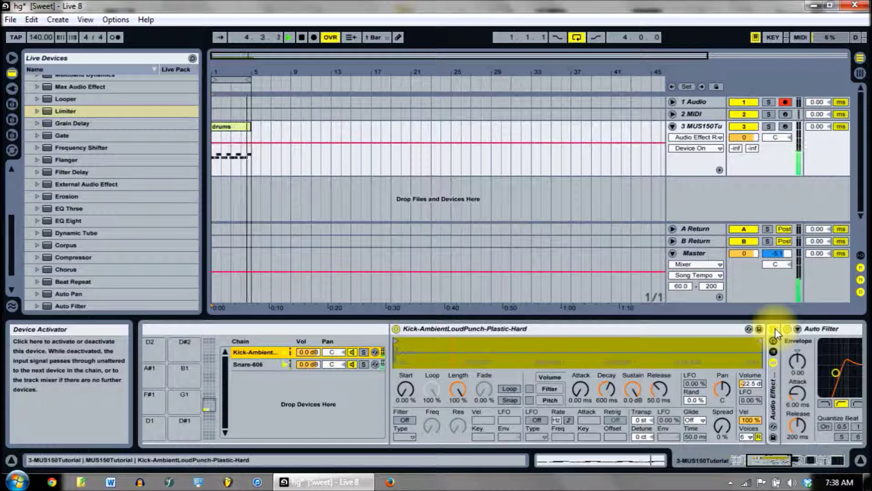
pyautogui.press('space')
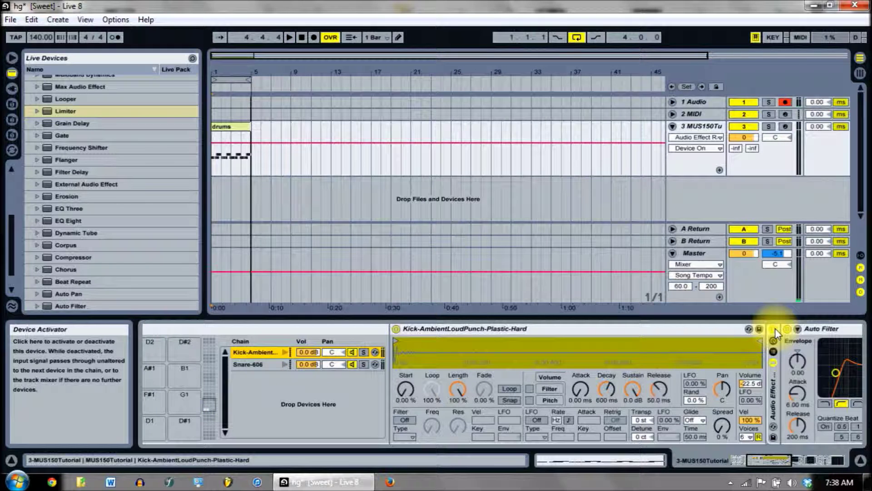
pyautogui.click(306, 37)
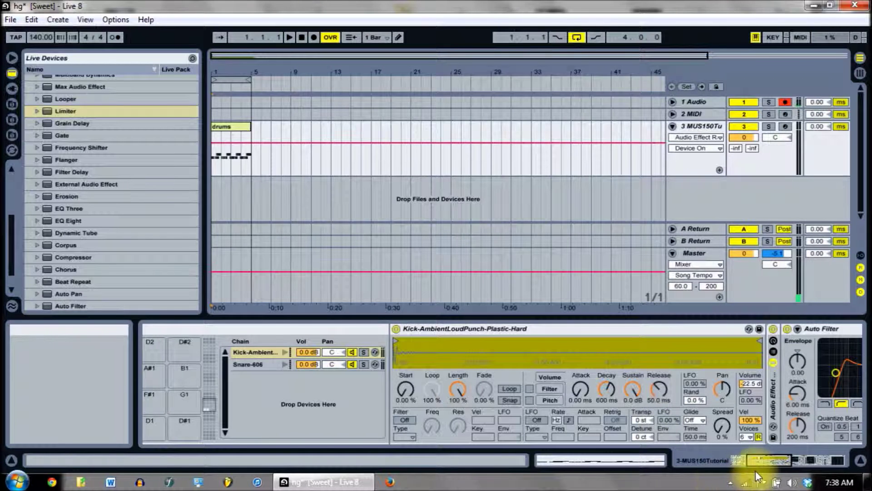
# - Open the Cymbal folder of the library's drum samples and audition the samples from China-AmbientLoudPunch down to Crash-909.aif
pyautogui.moveTo(755, 464); pyautogui.dragTo(765, 462)
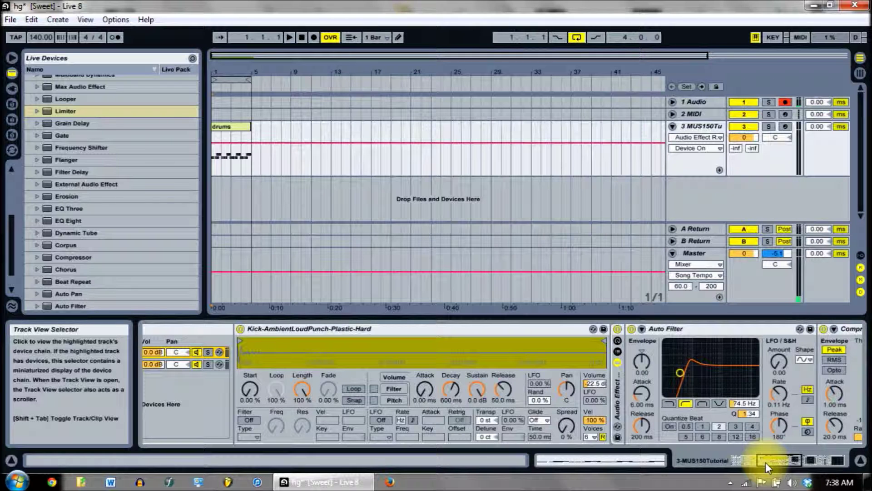
pyautogui.moveTo(768, 461)
pyautogui.mouseDown()
pyautogui.moveTo(778, 461)
pyautogui.moveTo(754, 454)
pyautogui.mouseUp()
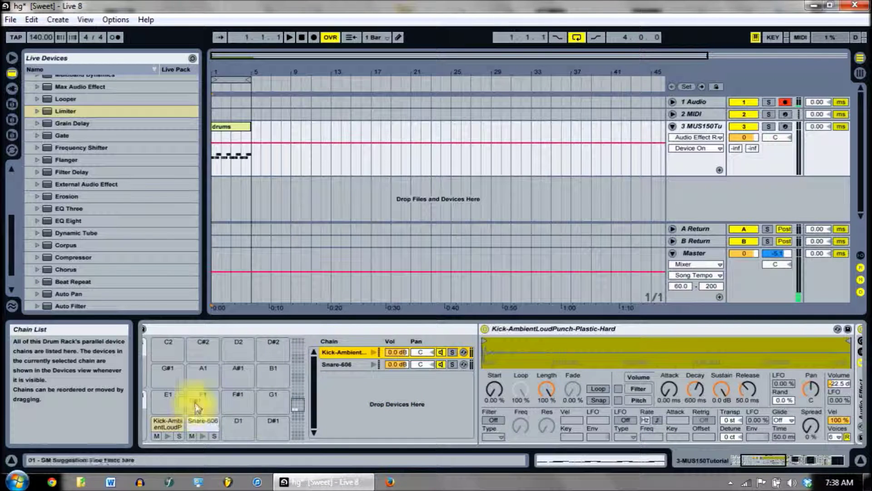
pyautogui.moveTo(775, 462); pyautogui.dragTo(765, 462)
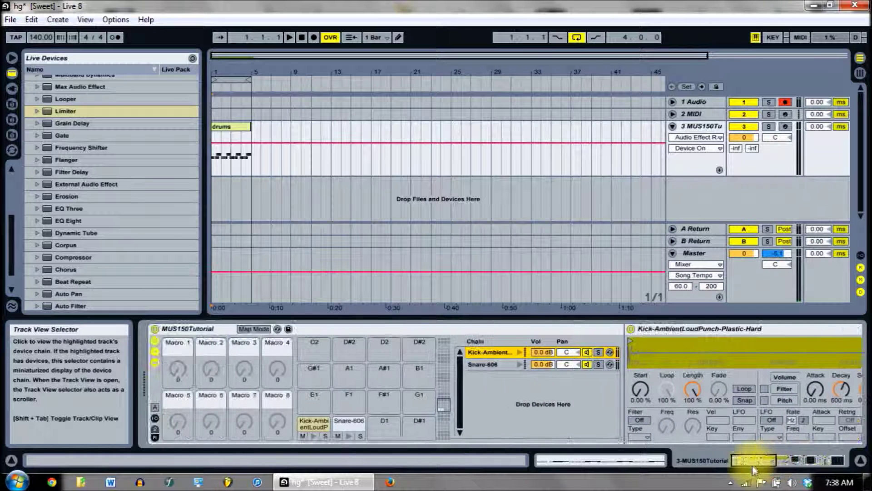
pyautogui.click(13, 107)
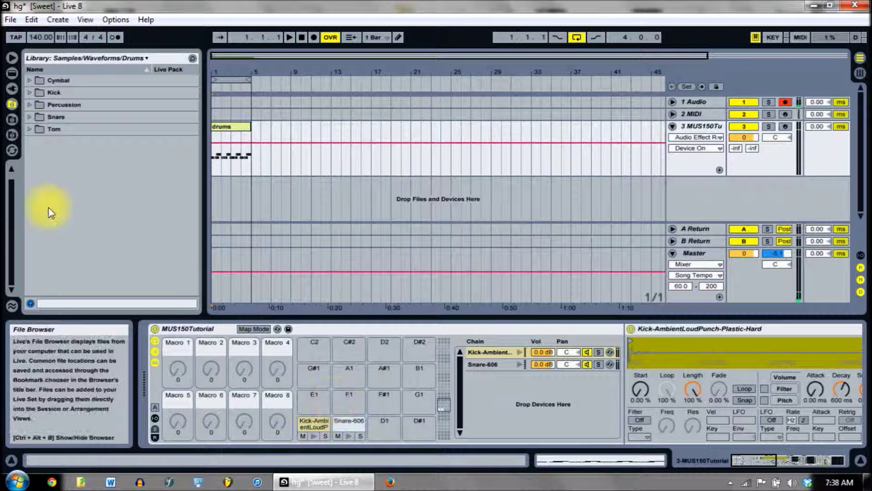
pyautogui.click(30, 81)
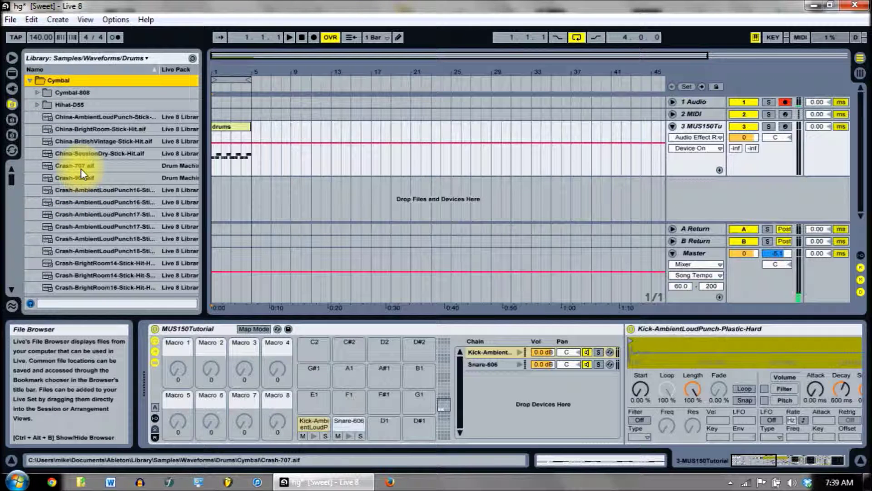
pyautogui.click(88, 117)
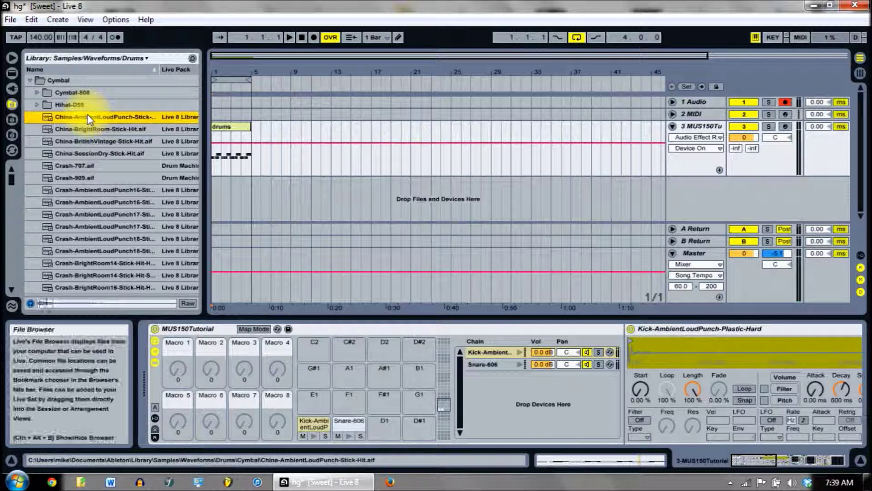
pyautogui.press('Down')
pyautogui.press('Down')
pyautogui.press('Down')
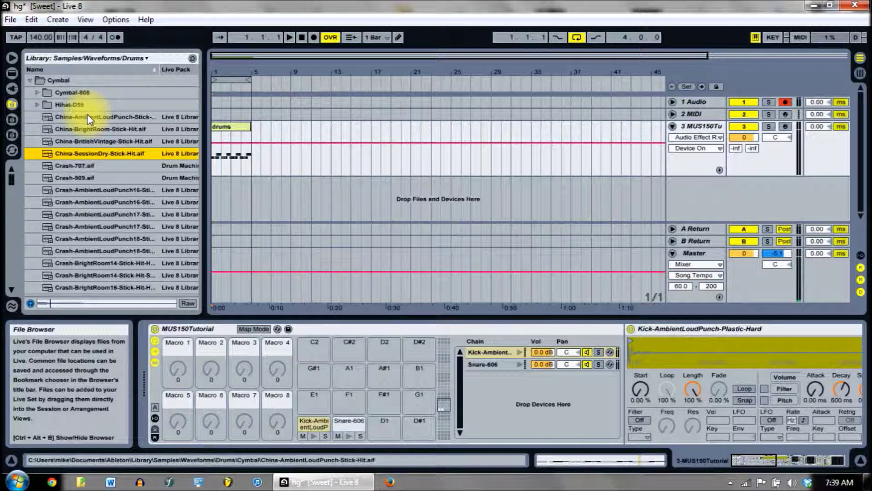
pyautogui.press('Down')
pyautogui.press('Down')
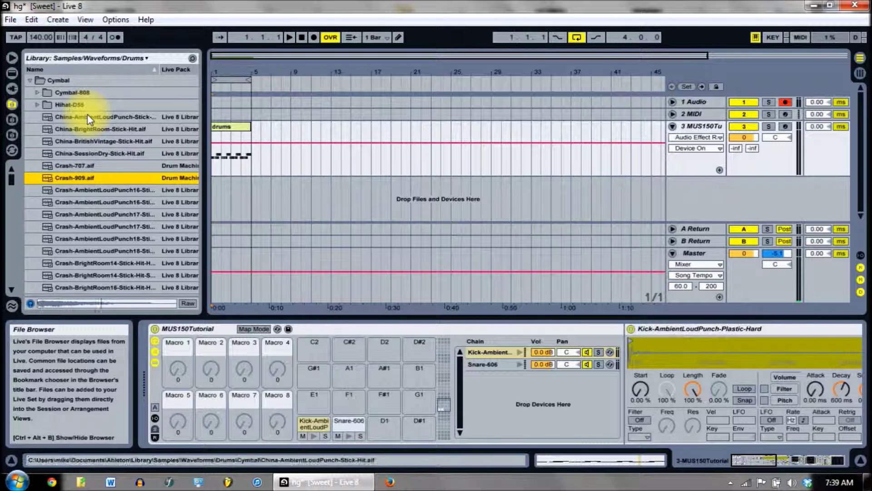
# - Load Crash-909.aif onto the drum rack's D1 pad, undo it and load it onto the same pad again
pyautogui.moveTo(82, 178); pyautogui.dragTo(374, 424)
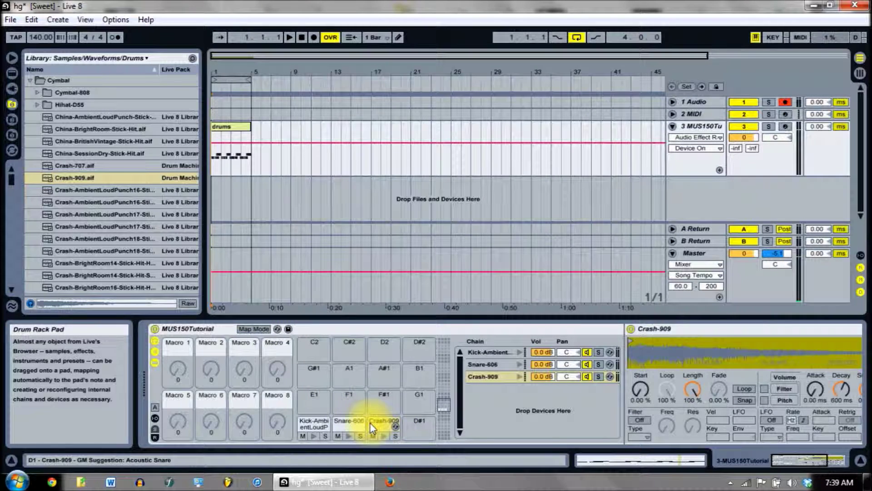
pyautogui.hotkey('ctrl', 'z')
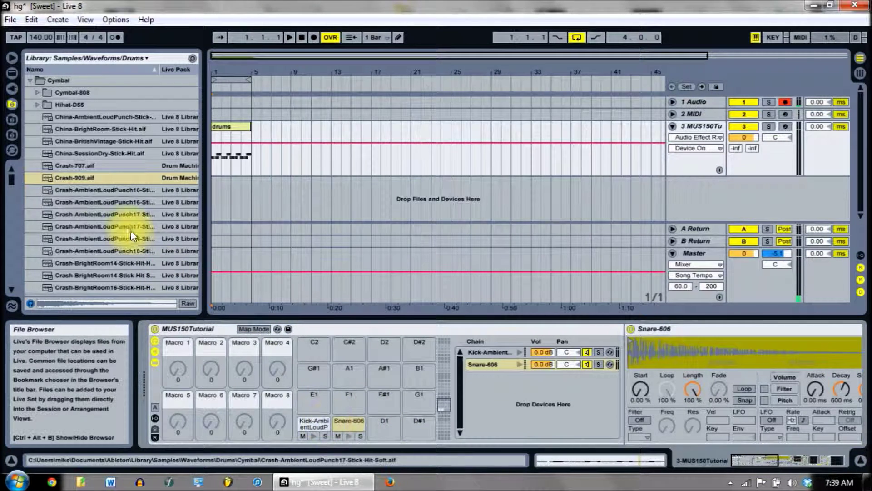
pyautogui.moveTo(77, 178); pyautogui.dragTo(376, 424)
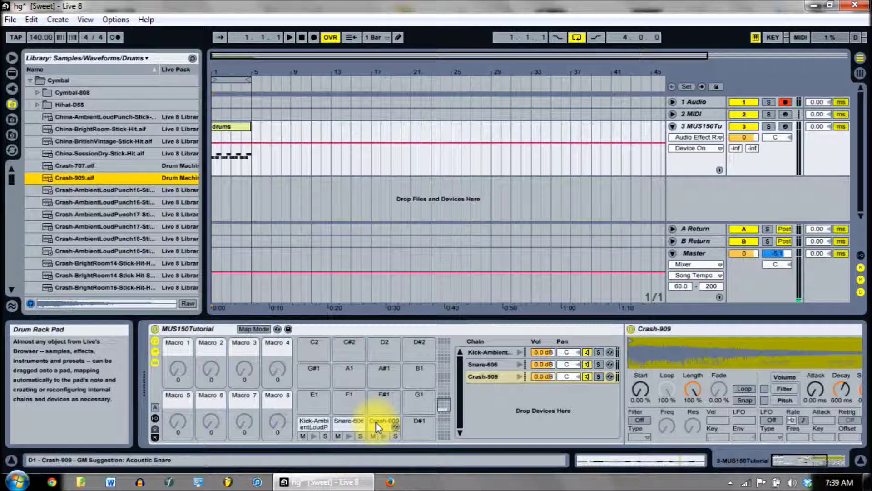
# - Draw Crash-909 notes in the drums clip at 1, 1.3, 2, 2.3, 3 and 3.3
pyautogui.click(662, 461)
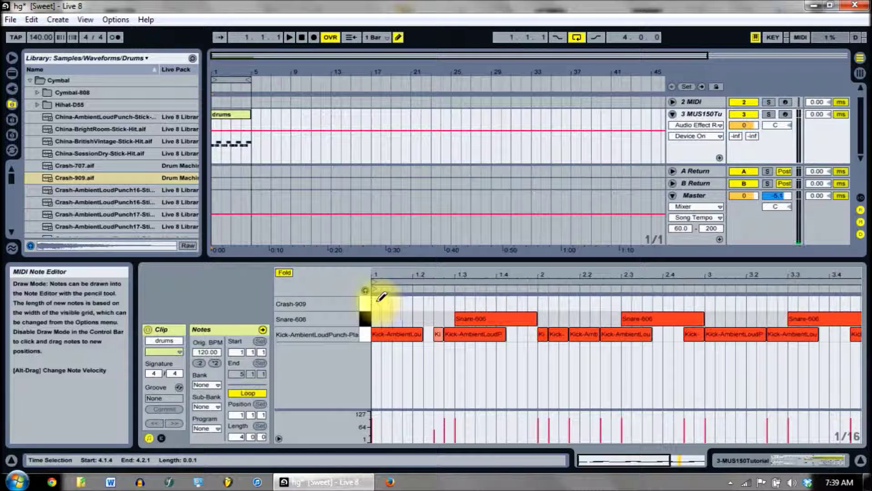
pyautogui.click(377, 303)
pyautogui.press('b')
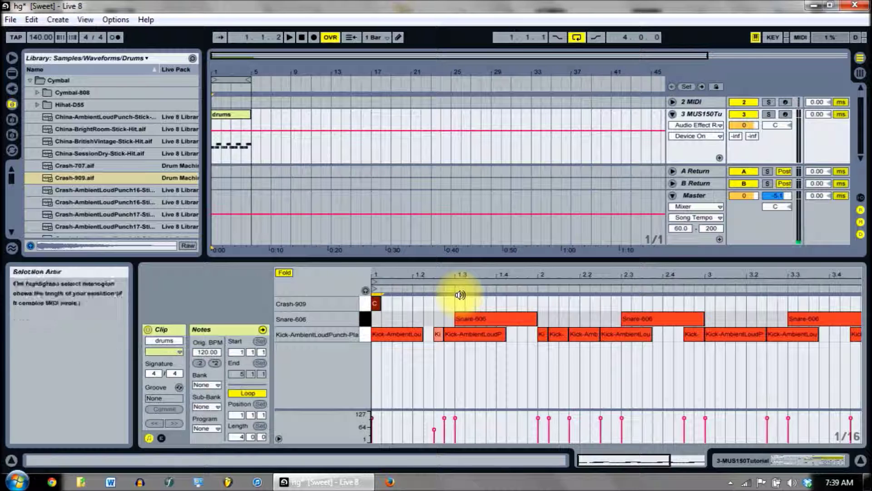
pyautogui.press('b')
pyautogui.click(460, 303)
pyautogui.click(542, 302)
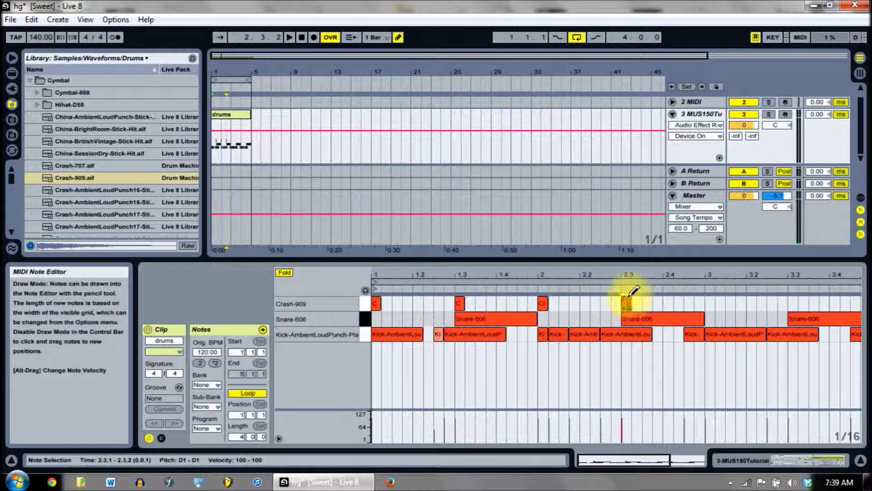
pyautogui.click(711, 302)
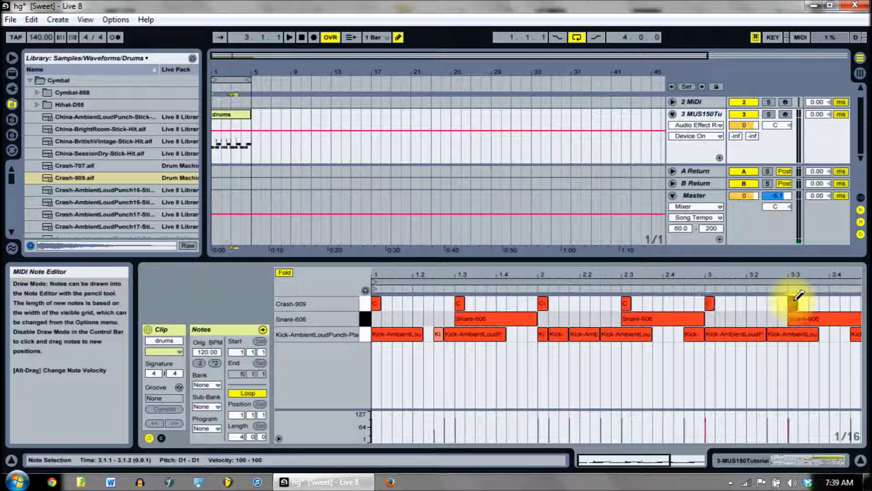
pyautogui.hotkey('ctrl', 'b')
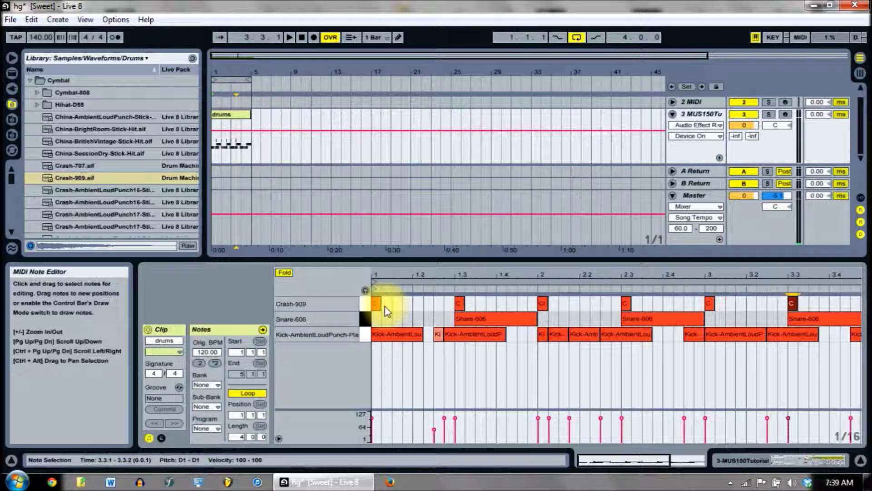
# - Lengthen the six Crash-909 notes to two beats each, so every note runs up to the next half bar
pyautogui.moveTo(380, 302); pyautogui.dragTo(858, 303)
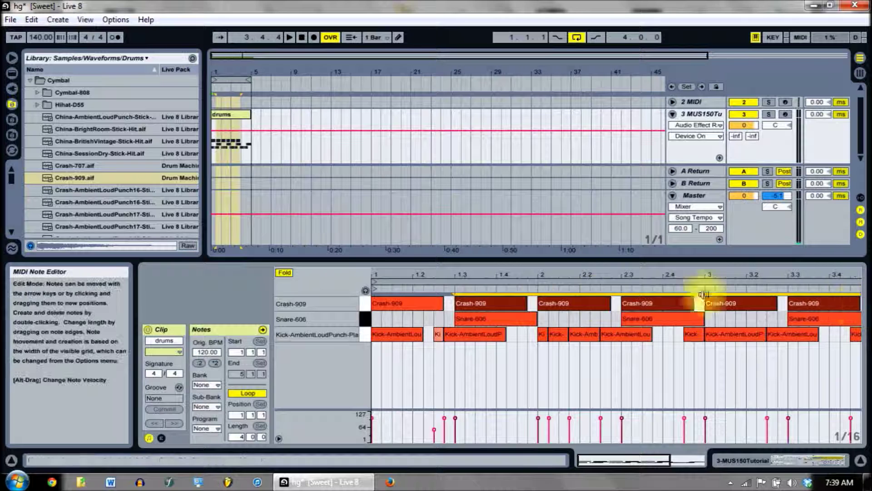
pyautogui.moveTo(585, 274); pyautogui.dragTo(550, 274)
pyautogui.moveTo(571, 303); pyautogui.dragTo(583, 303)
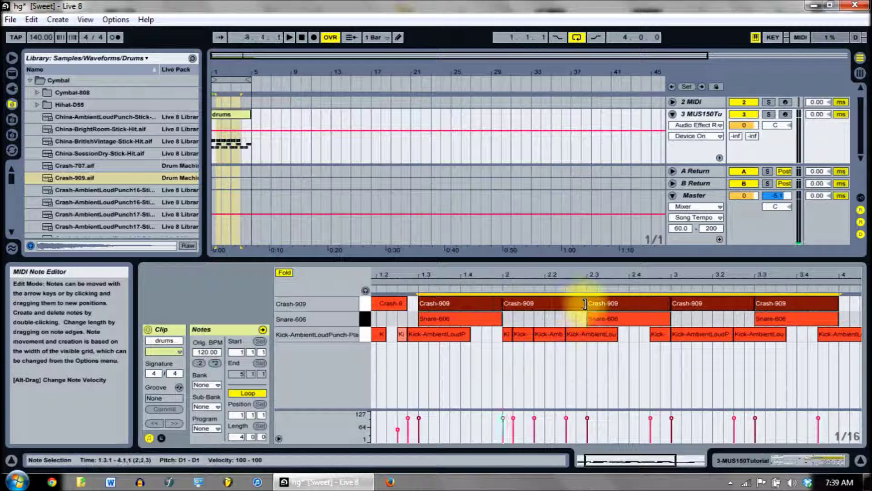
pyautogui.moveTo(406, 303); pyautogui.dragTo(415, 305)
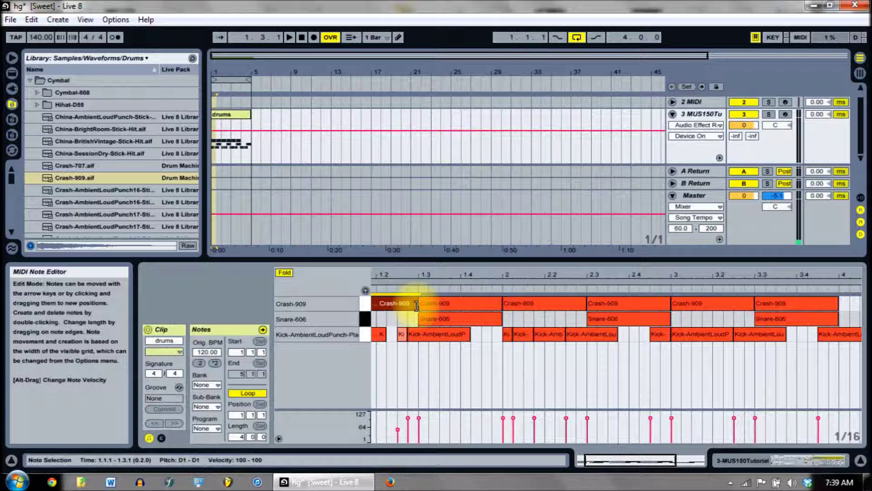
# - Add a two-beat Crash-909 note at 4 and duplicate it to 4.3 to fill the last bar
pyautogui.moveTo(662, 462); pyautogui.dragTo(650, 461)
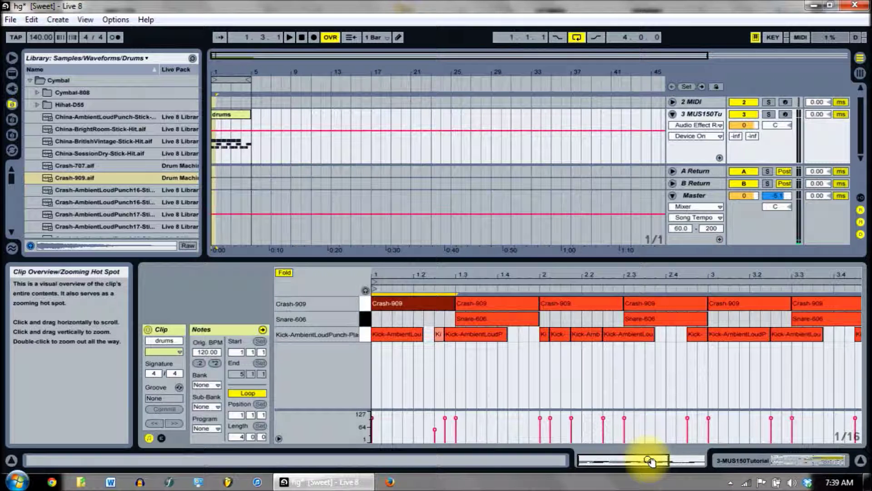
pyautogui.moveTo(632, 459); pyautogui.dragTo(657, 459)
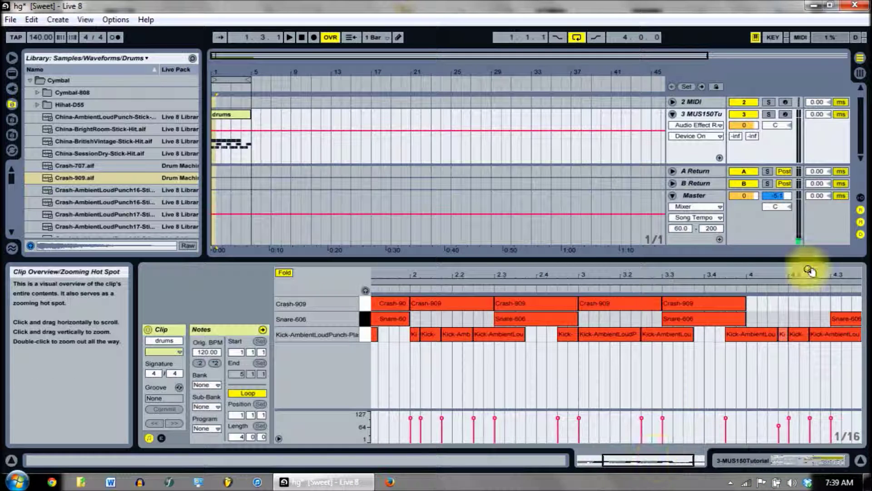
pyautogui.doubleClick(750, 303)
pyautogui.moveTo(756, 303); pyautogui.dragTo(830, 303)
pyautogui.moveTo(672, 459); pyautogui.dragTo(681, 459)
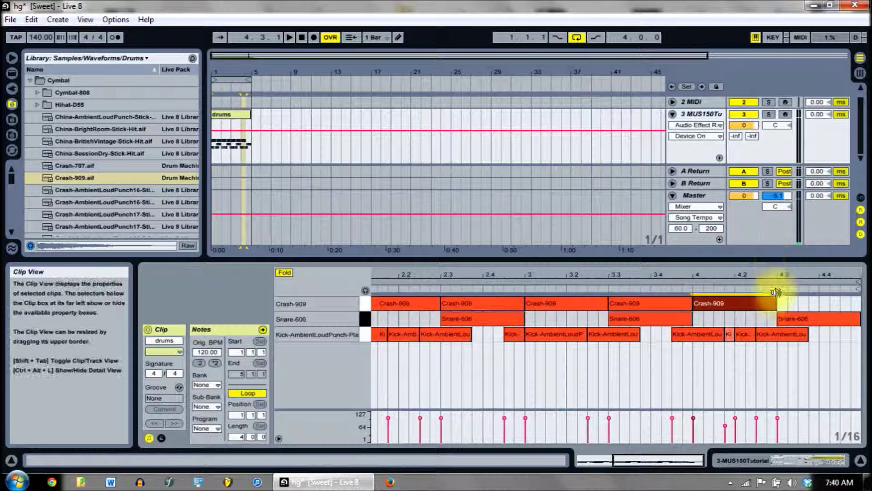
pyautogui.hotkey('ctrl', 'd')
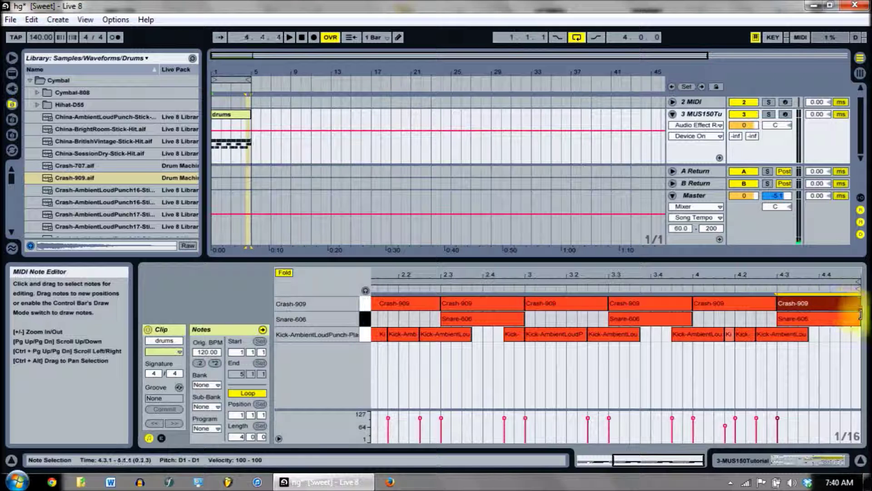
# - Play the drum loop from the start to hear the crash pattern, and stop playback
pyautogui.click(302, 37)
pyautogui.click(291, 38)
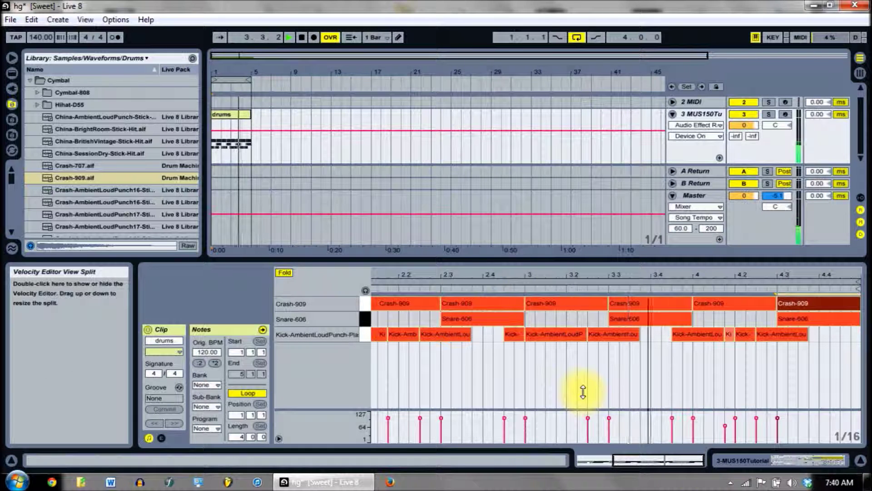
pyautogui.press('space')
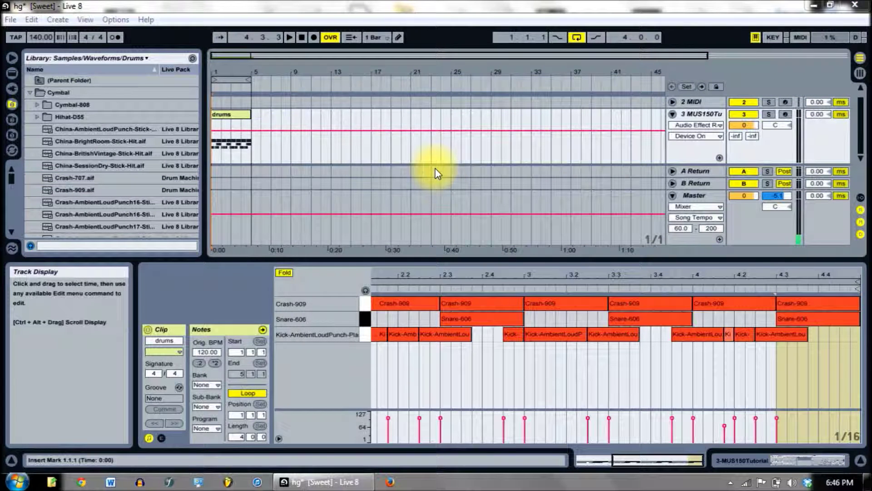
# - Show the drum rack's devices and select the Crash-909 chain to bring up its sampler
pyautogui.click(771, 459)
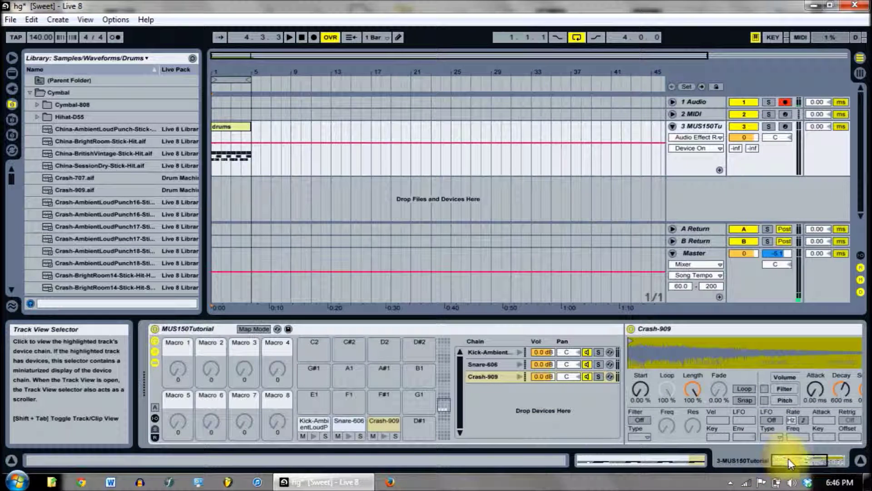
pyautogui.click(484, 377)
pyautogui.click(483, 364)
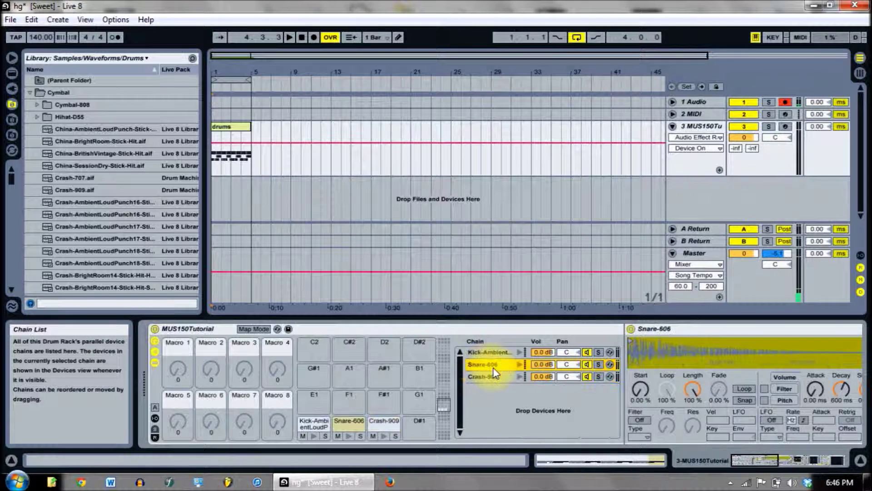
pyautogui.click(493, 380)
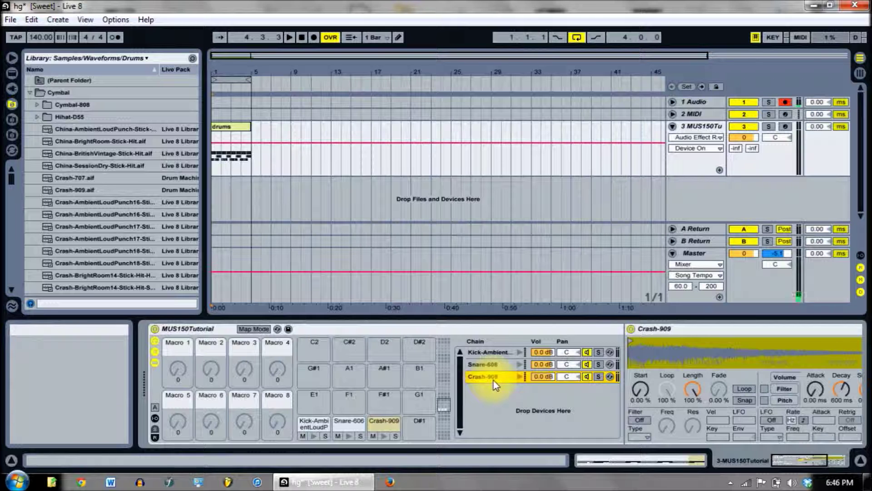
pyautogui.moveTo(784, 461); pyautogui.dragTo(805, 465)
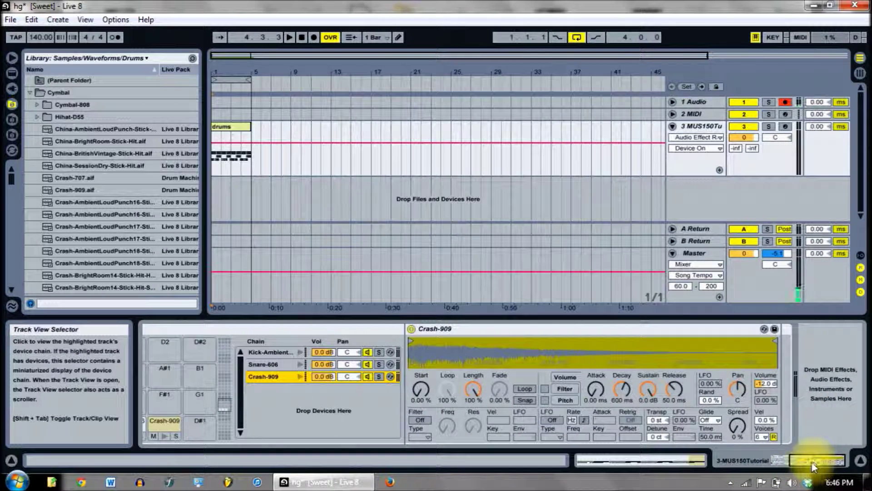
# - Add the Spectrum audio effect to the Crash-909 chain after the sampler
pyautogui.click(10, 74)
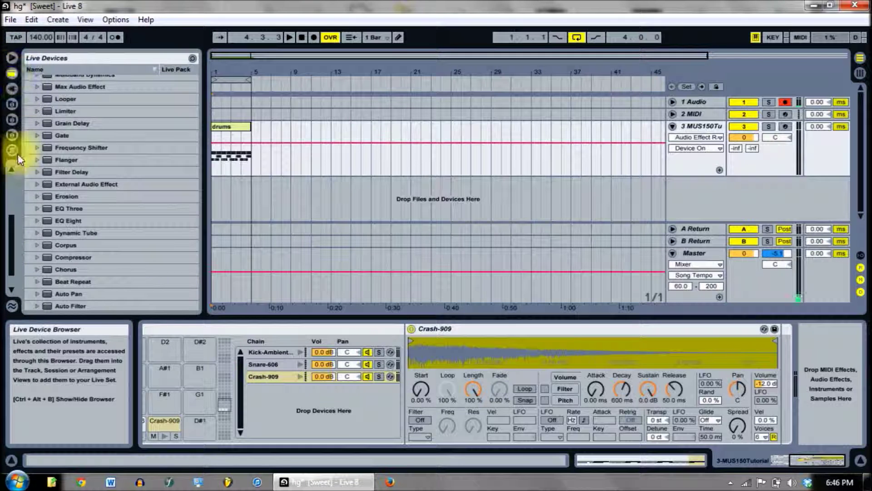
pyautogui.moveTo(9, 236); pyautogui.dragTo(10, 204)
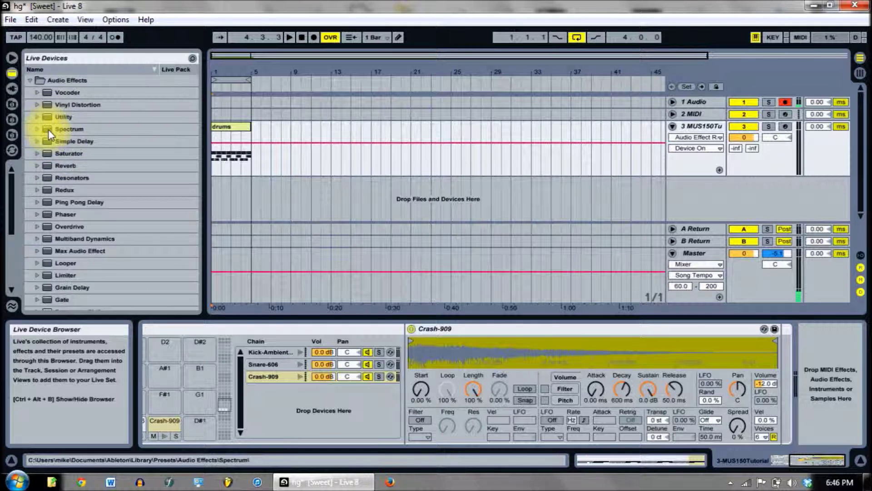
pyautogui.click(48, 131)
pyautogui.moveTo(650, 320); pyautogui.dragTo(778, 369)
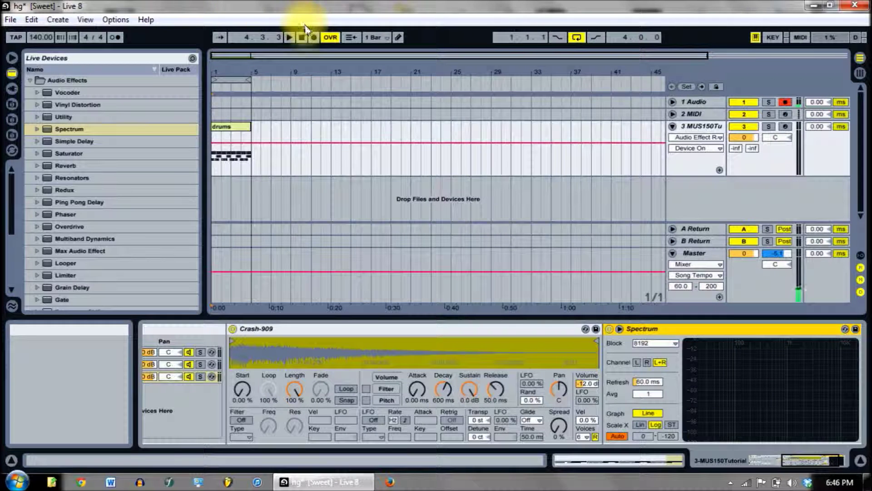
# - Play the loop from the start to examine the crash's frequency content in Spectrum, and stop playback
pyautogui.click(303, 37)
pyautogui.click(303, 37)
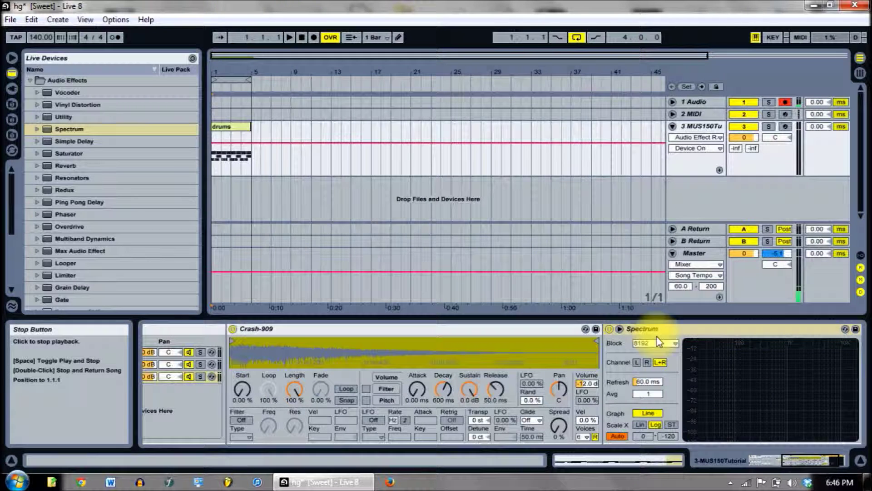
pyautogui.click(810, 460)
pyautogui.moveTo(809, 461); pyautogui.dragTo(817, 461)
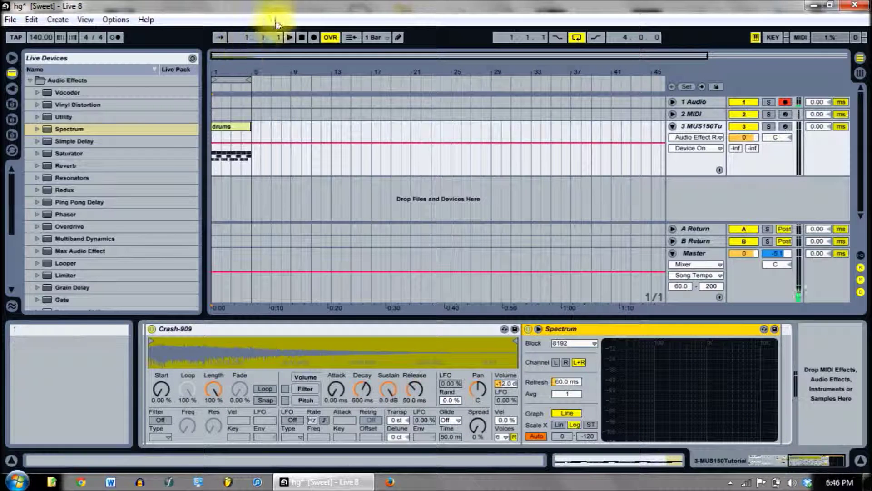
pyautogui.click(289, 37)
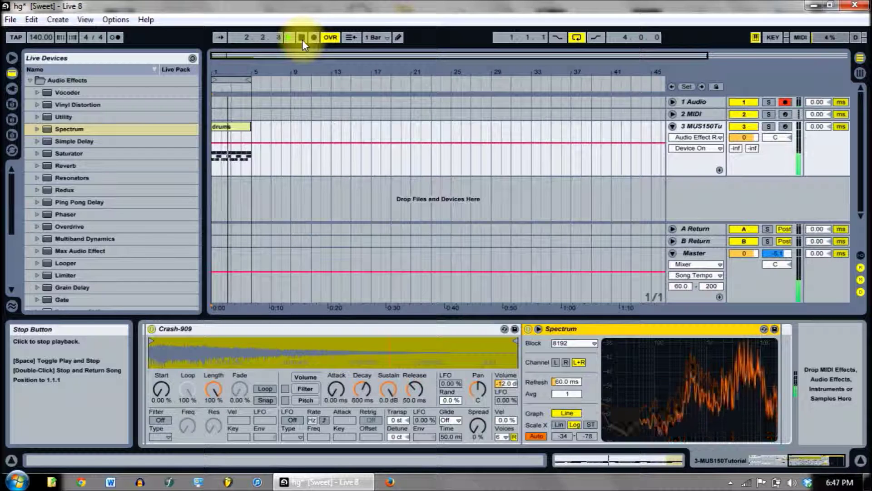
pyautogui.click(301, 38)
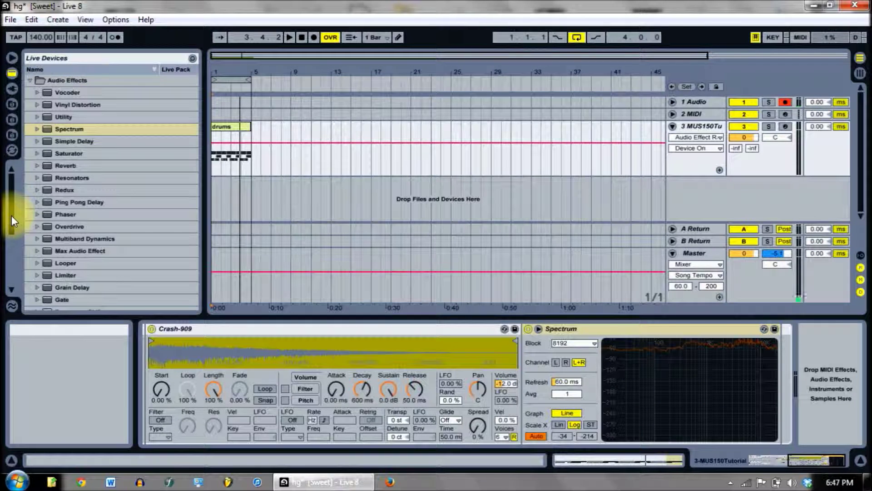
# - Add an Auto Filter after Spectrum and set it to a high-pass filter with a 346 Hz cutoff
pyautogui.moveTo(11, 206); pyautogui.dragTo(14, 260)
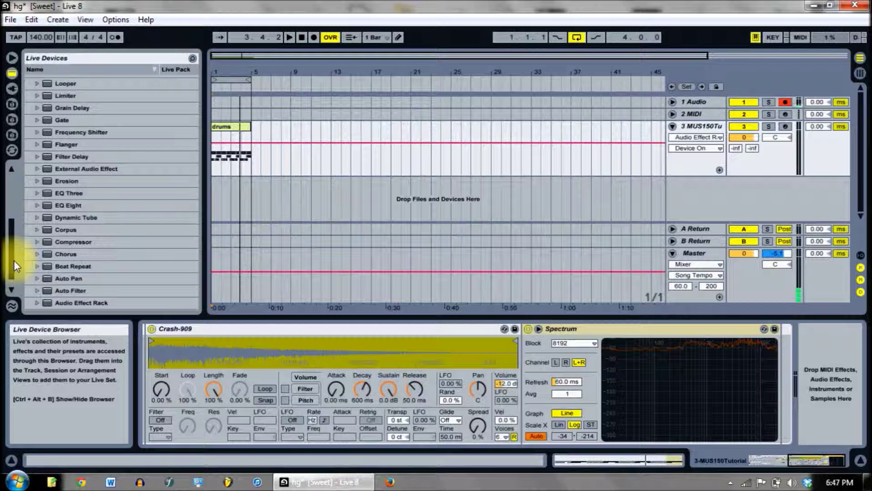
pyautogui.click(45, 291)
pyautogui.moveTo(756, 373); pyautogui.dragTo(762, 374)
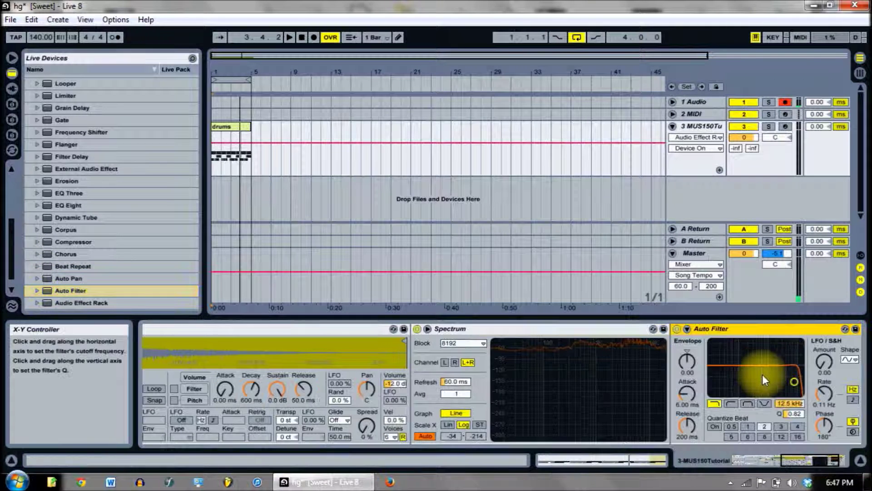
pyautogui.click(792, 404)
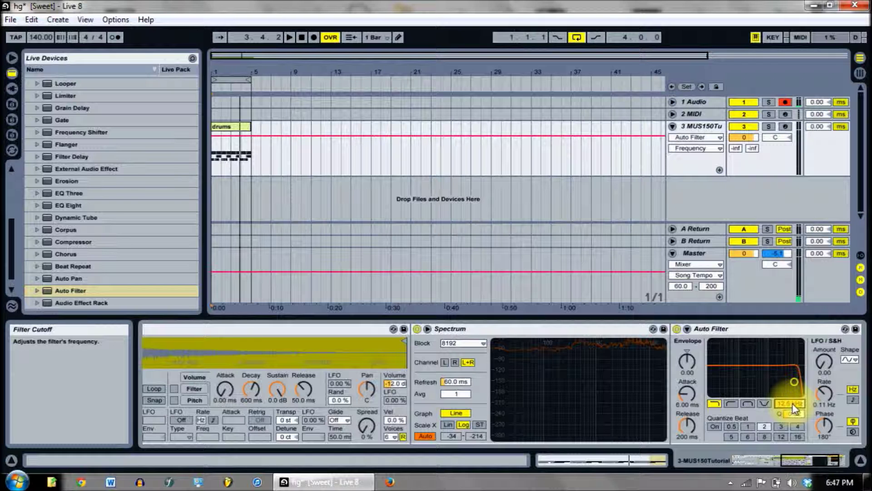
pyautogui.write('346')
pyautogui.press('Return')
pyautogui.click(731, 404)
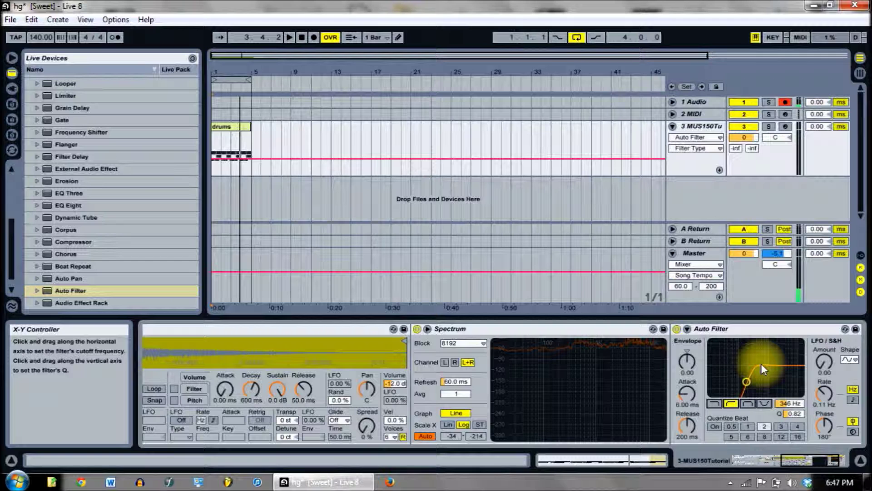
pyautogui.click(801, 460)
pyautogui.moveTo(801, 460); pyautogui.dragTo(811, 461)
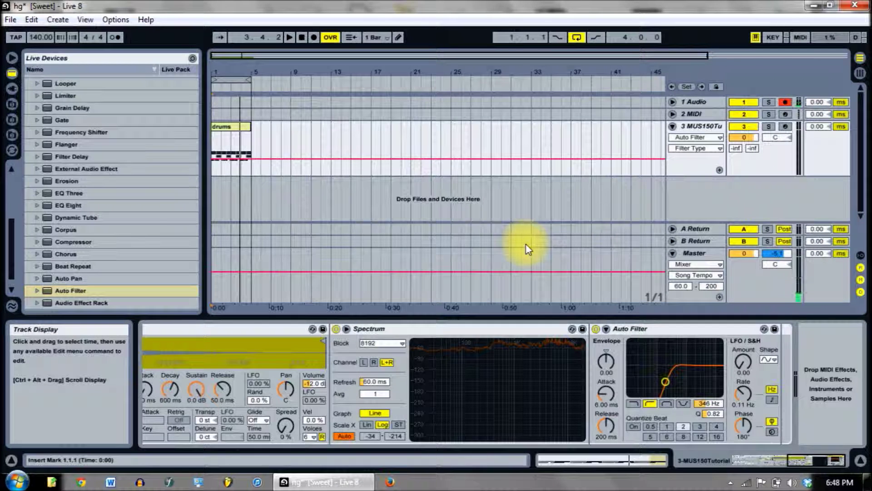
# - Add the Flanger audio effect after the Auto Filter on the Crash-909 chain
pyautogui.click(12, 270)
pyautogui.scroll(1, 14, 268)
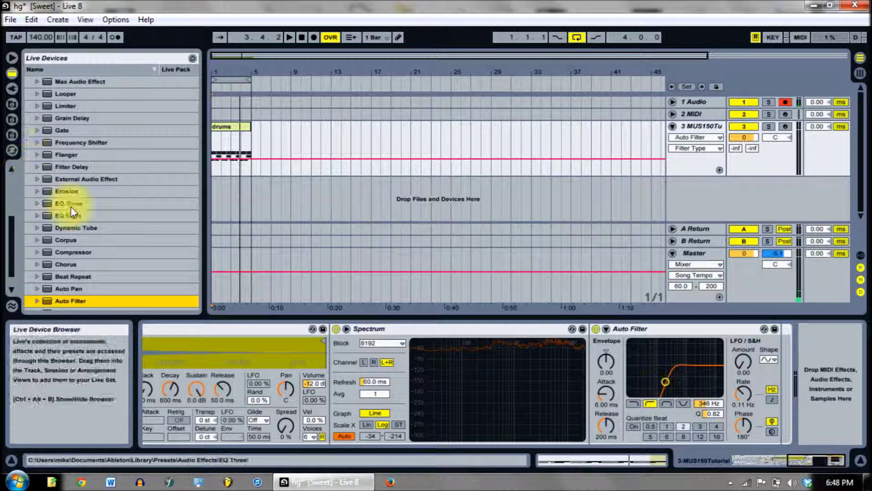
pyautogui.moveTo(46, 153); pyautogui.dragTo(308, 246)
pyautogui.moveTo(467, 299); pyautogui.dragTo(776, 375)
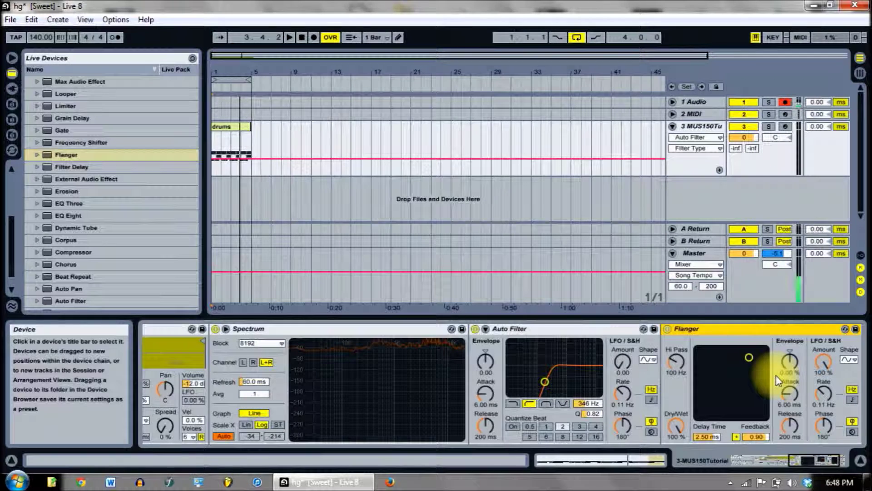
# - Play the loop from the start to listen to the crash through the Flanger's default settings, and stop playback
pyautogui.moveTo(796, 461); pyautogui.dragTo(811, 456)
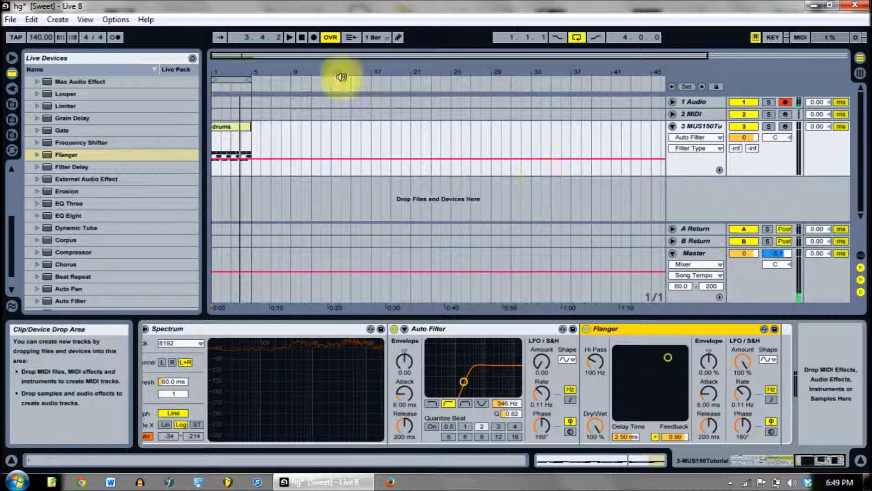
pyautogui.click(303, 38)
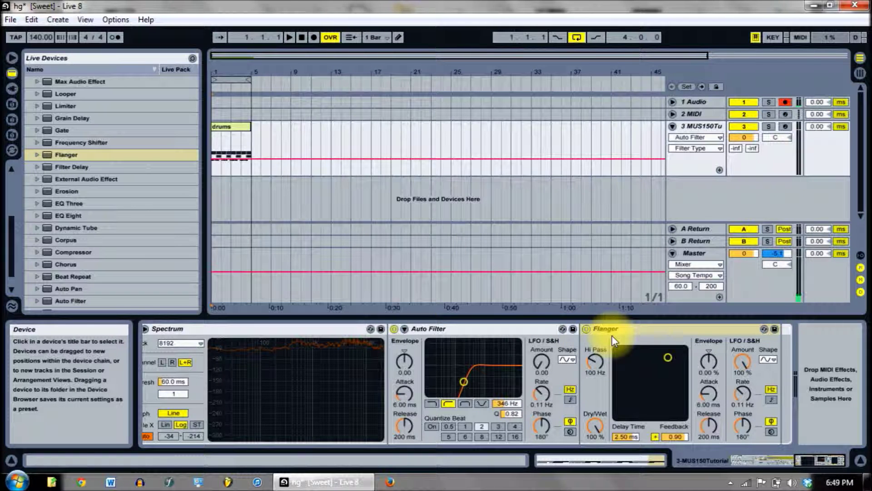
pyautogui.click(288, 38)
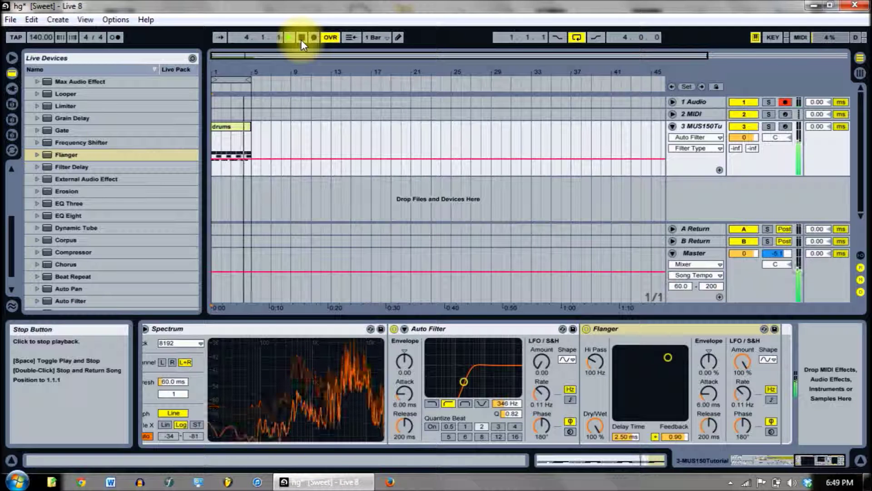
pyautogui.click(301, 39)
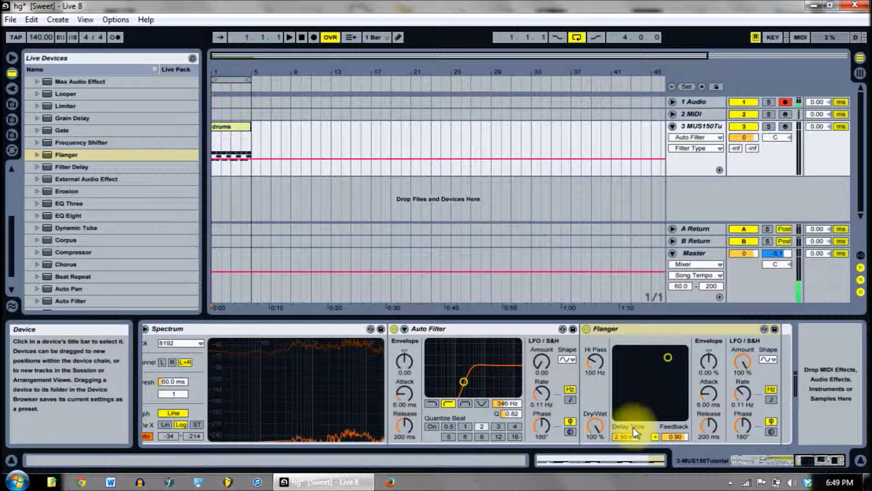
# - Set the Flanger's Dry/Wet to 3.97%, its LFO amount to 8.73% and its LFO rate to 0.03 Hz
pyautogui.moveTo(592, 423); pyautogui.dragTo(592, 472)
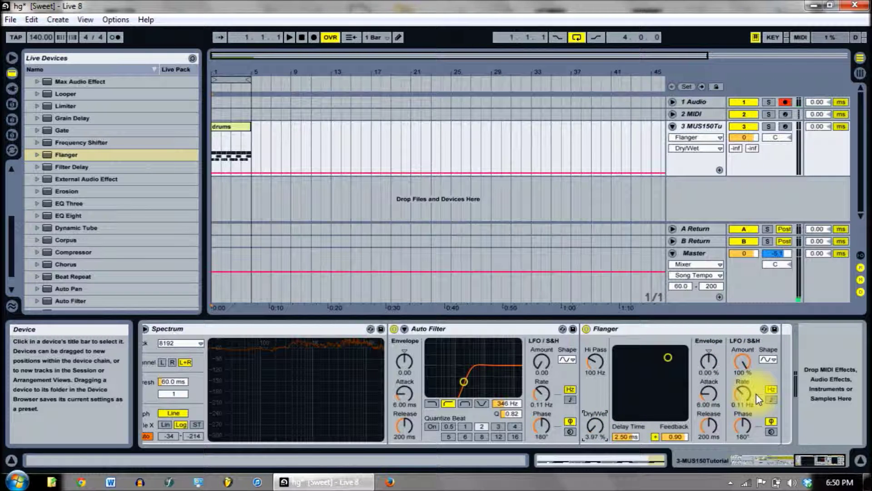
pyautogui.click(742, 359)
pyautogui.moveTo(742, 358); pyautogui.dragTo(742, 419)
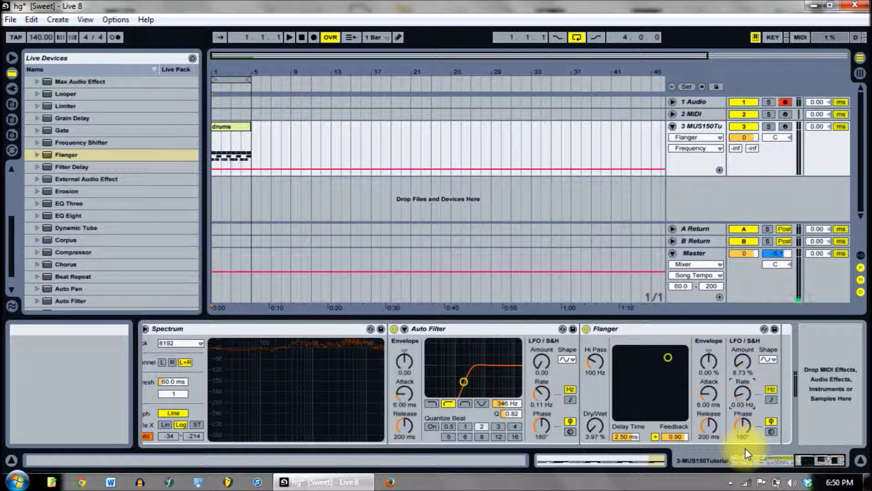
# - Play the loop with the Flanger switched on and bypassed to compare the crash sound, leaving it on and stopping playback
pyautogui.click(291, 40)
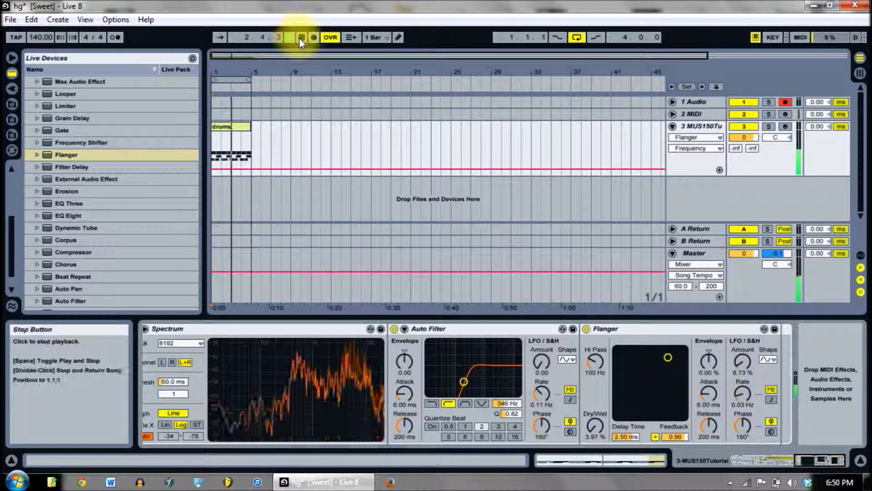
pyautogui.click(301, 37)
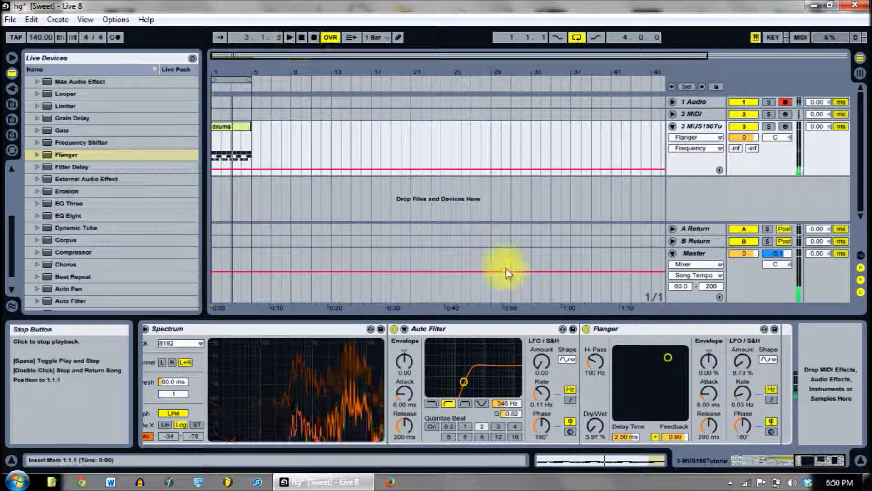
pyautogui.click(586, 328)
pyautogui.click(301, 37)
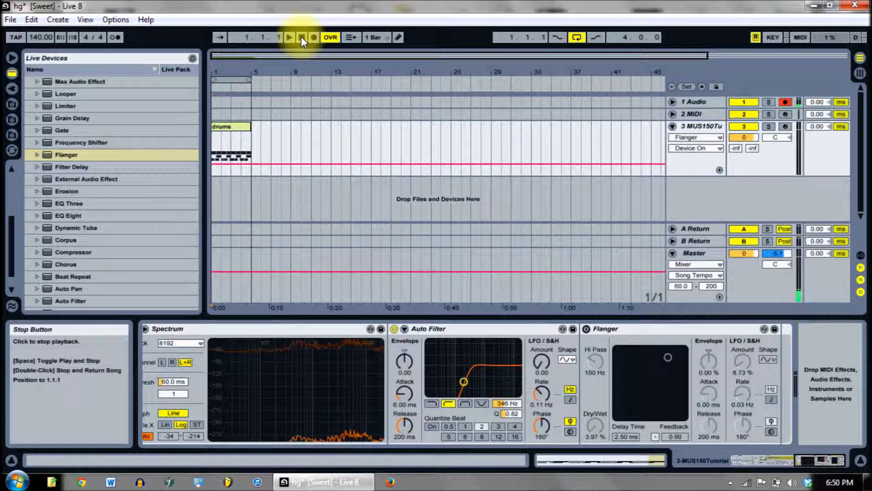
pyautogui.click(290, 38)
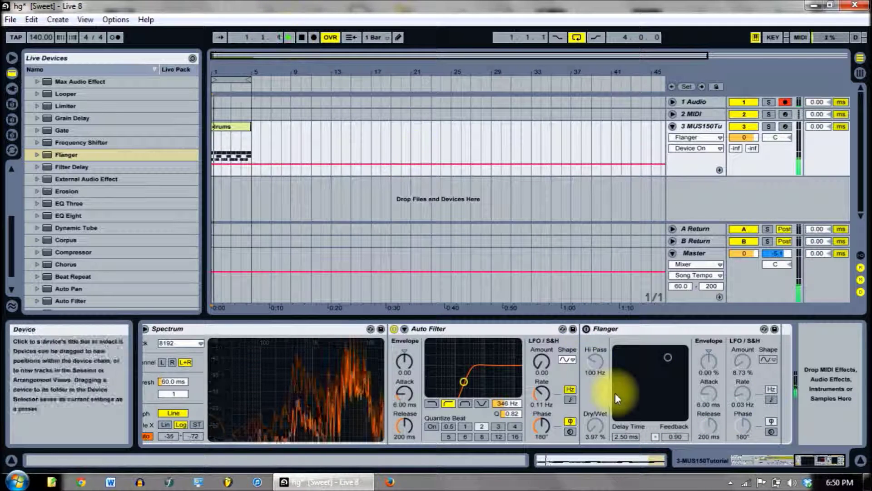
pyautogui.click(585, 329)
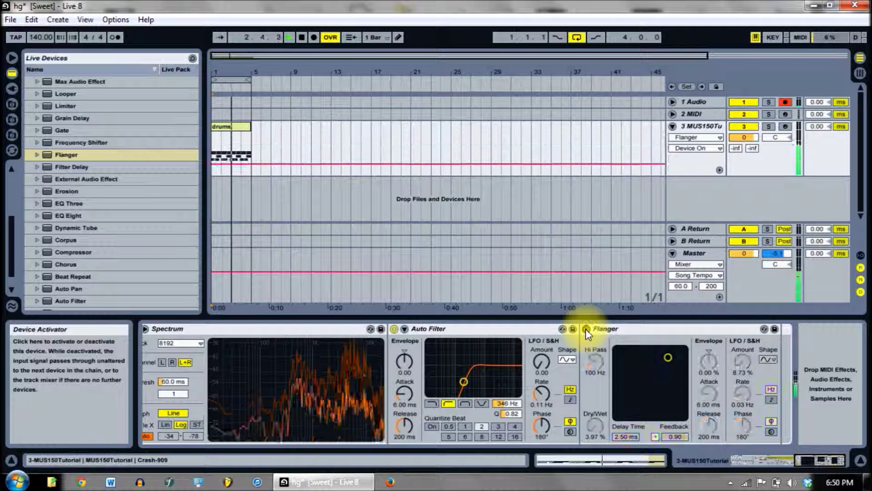
pyautogui.click(585, 328)
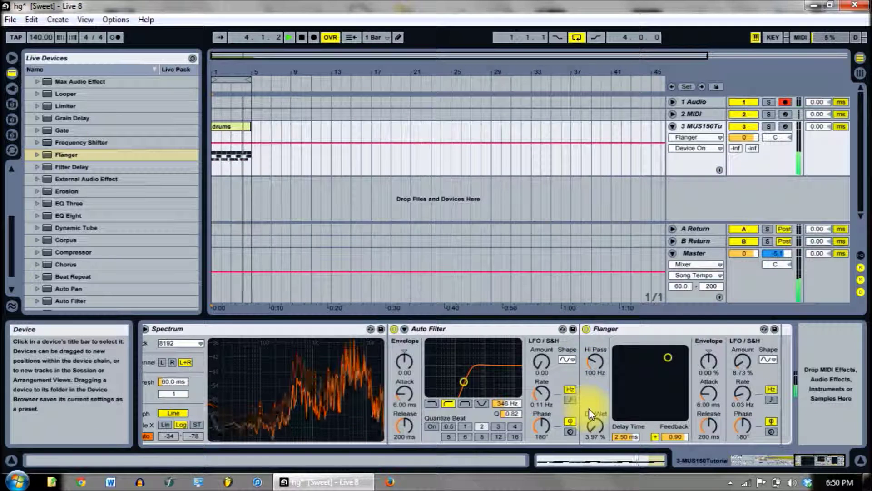
pyautogui.press('space')
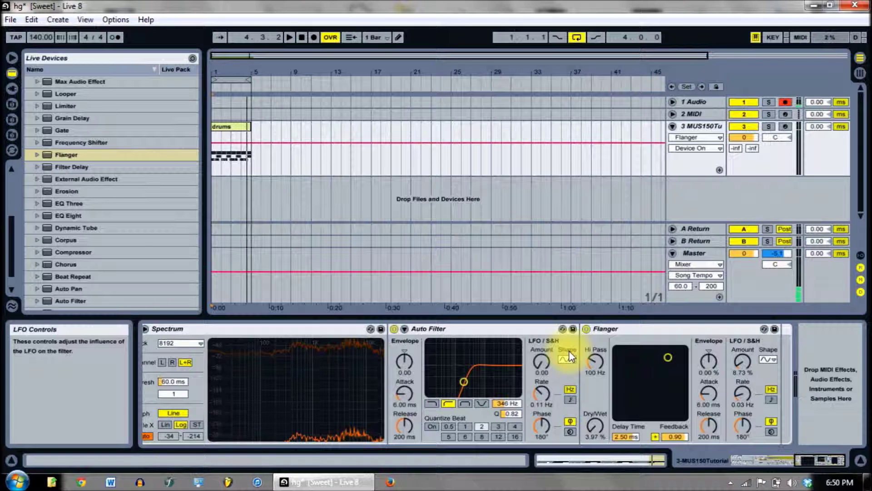
# - While the loop plays, set the Flanger's Dry/Wet to 20.6%, LFO amount to 29.4% and Hi Pass to 59.8 Hz
pyautogui.press('space')
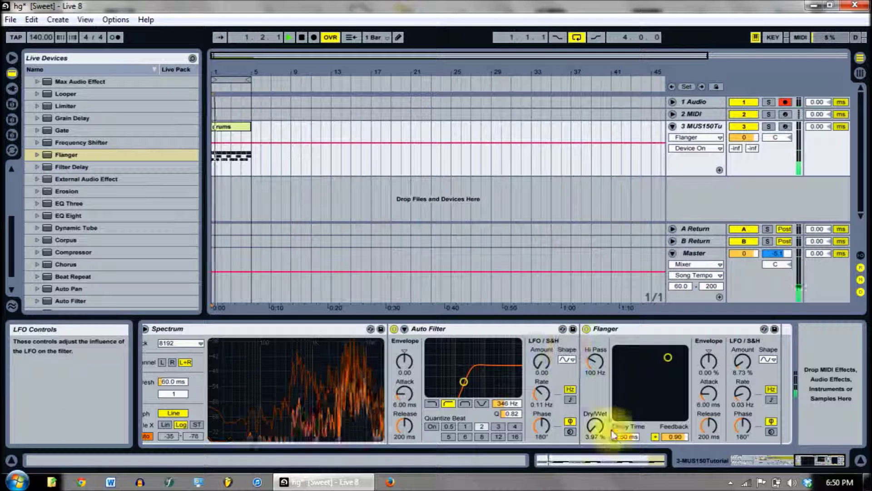
pyautogui.click(595, 425)
pyautogui.moveTo(595, 425)
pyautogui.mouseDown()
pyautogui.moveTo(595, 394)
pyautogui.moveTo(599, 425)
pyautogui.mouseUp()
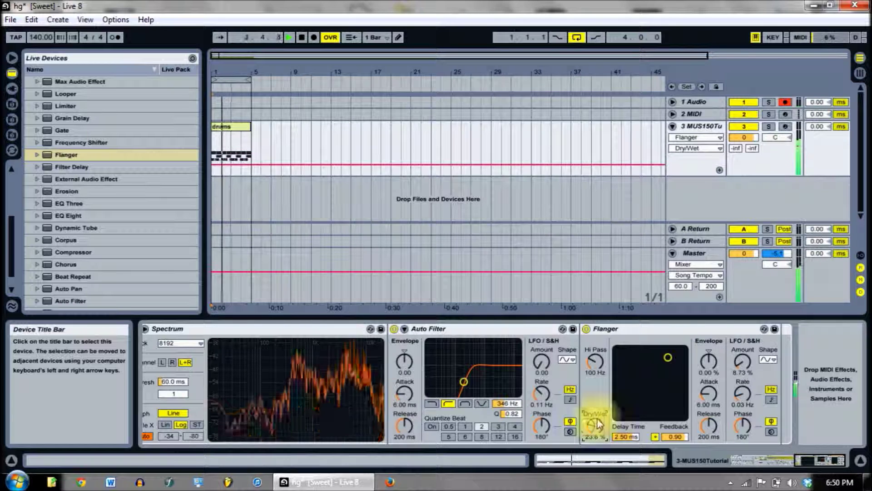
pyautogui.moveTo(734, 353); pyautogui.dragTo(734, 340)
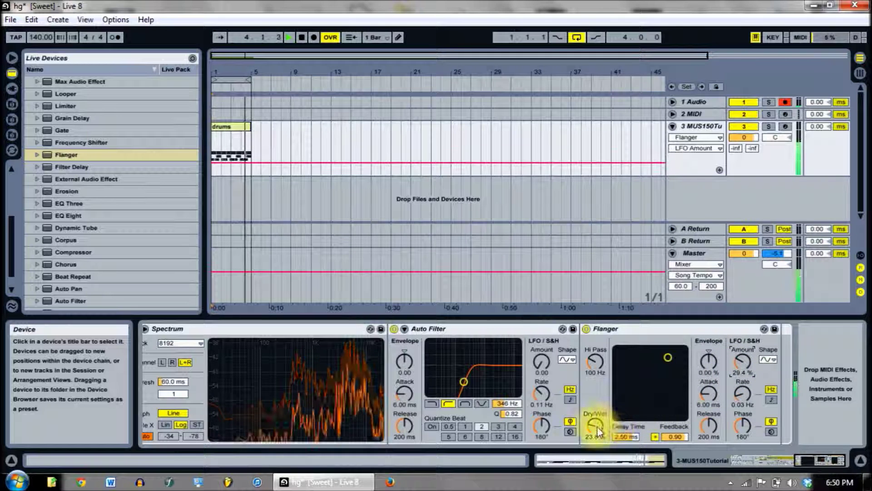
pyautogui.moveTo(597, 427); pyautogui.dragTo(597, 430)
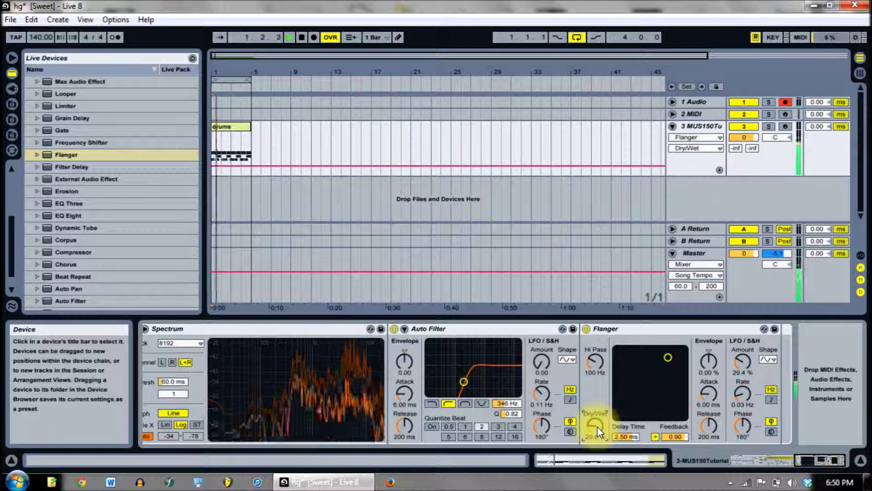
pyautogui.moveTo(598, 359); pyautogui.dragTo(598, 345)
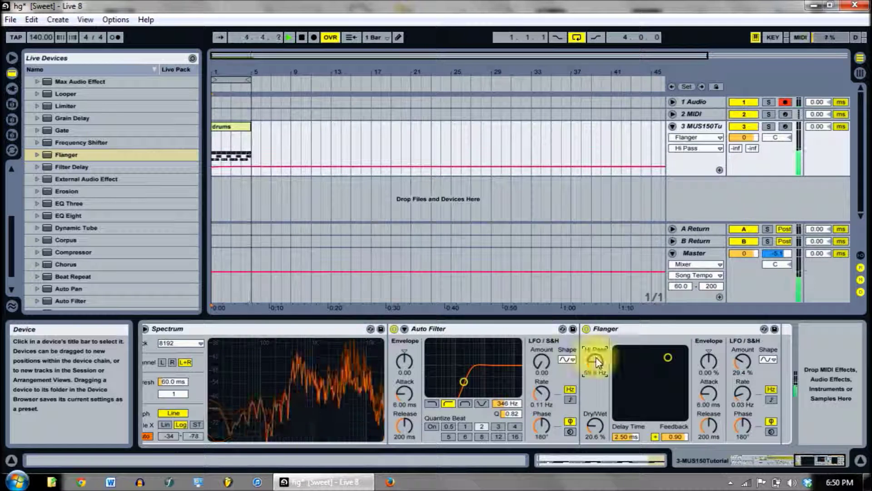
pyautogui.press('space')
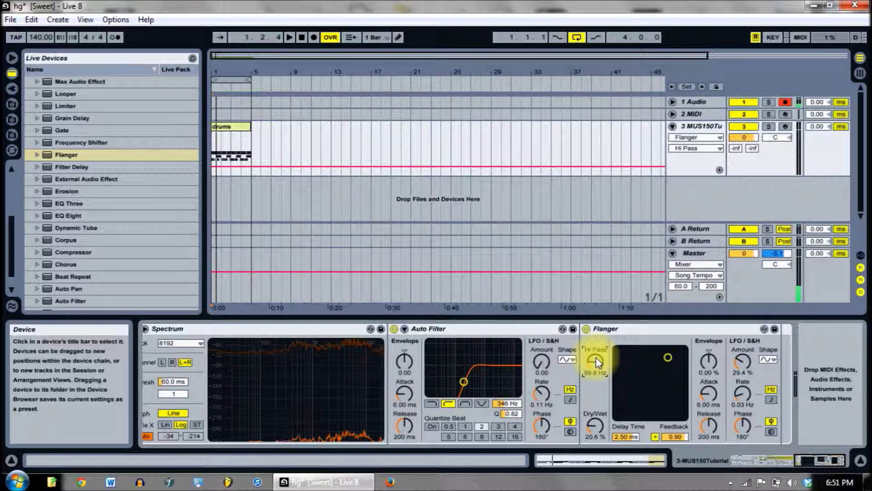
# - Compare the looped crash with the adjusted Flanger on and bypassed, and leave the Flanger activated
pyautogui.press('space')
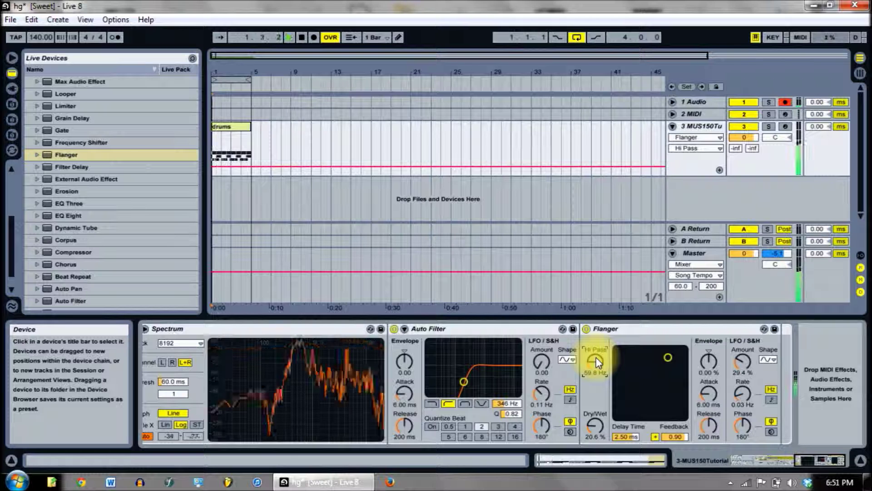
pyautogui.click(588, 327)
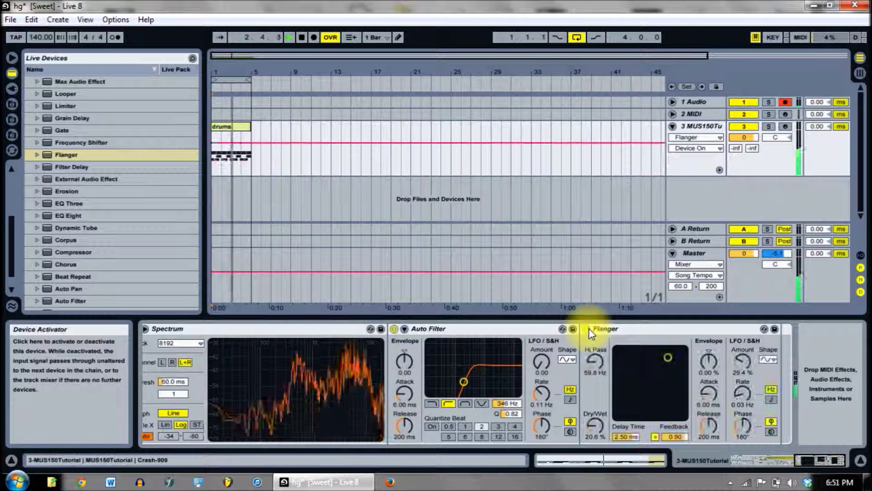
pyautogui.click(589, 328)
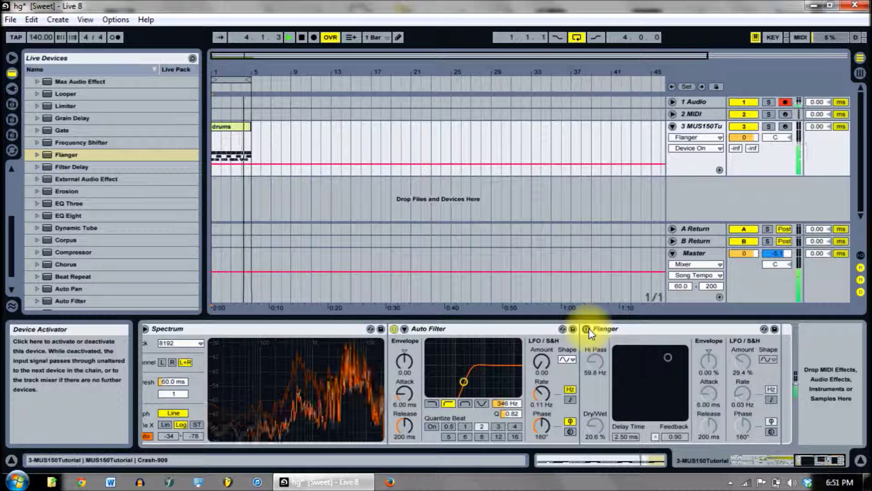
pyautogui.click(588, 328)
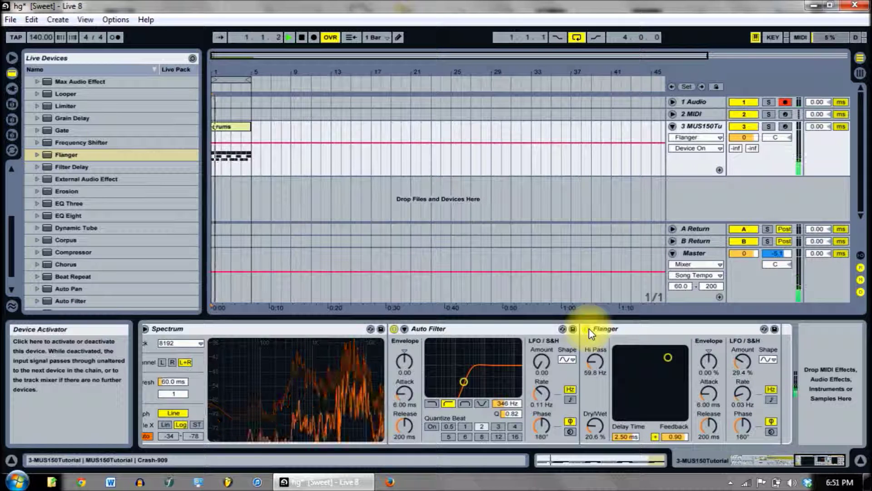
pyautogui.click(589, 328)
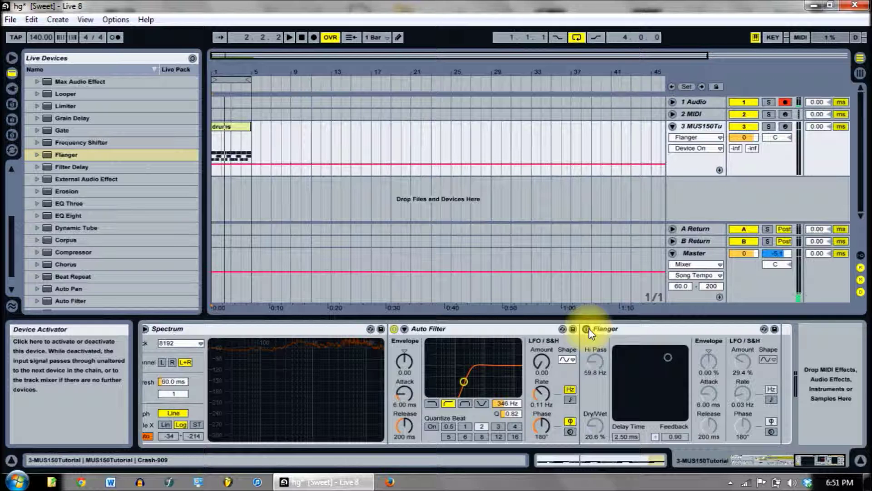
pyautogui.click(588, 328)
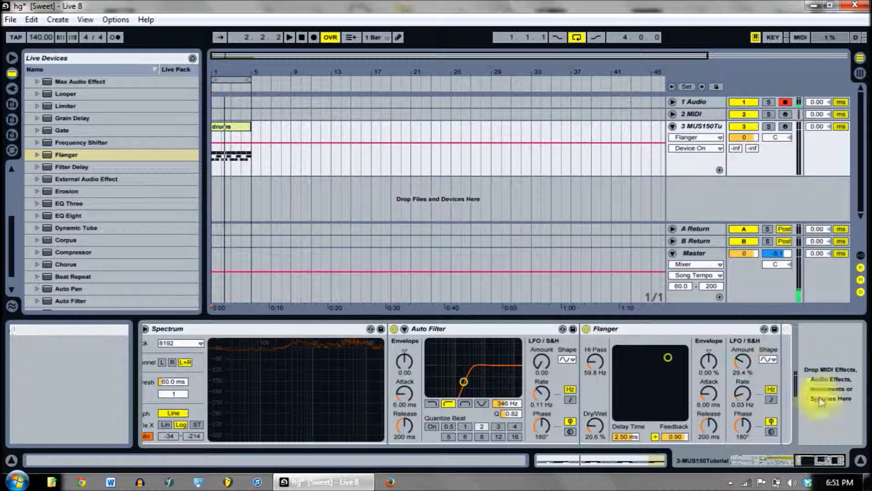
# - Add a Limiter after the Flanger on the Crash-909 chain and set its gain between -2 and -1 dB while the loop plays
pyautogui.moveTo(12, 265)
pyautogui.mouseDown()
pyautogui.moveTo(15, 273)
pyautogui.moveTo(15, 249)
pyautogui.mouseUp()
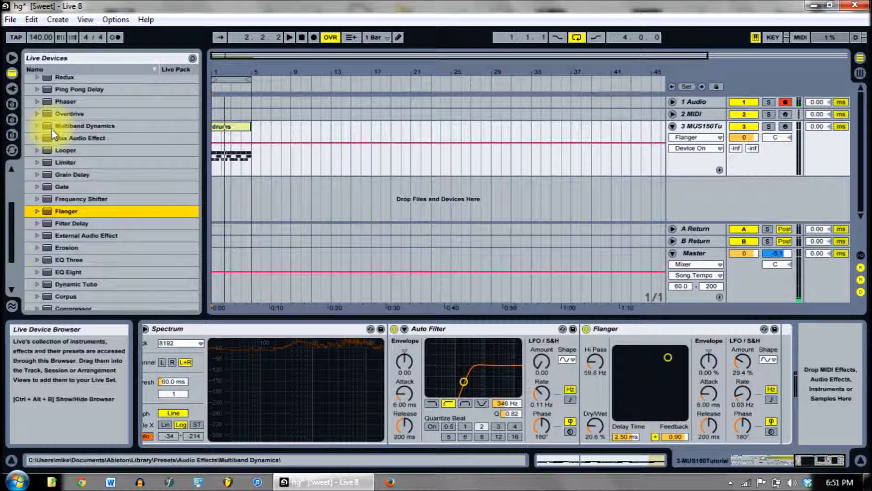
pyautogui.click(47, 161)
pyautogui.moveTo(745, 356)
pyautogui.mouseDown()
pyautogui.moveTo(759, 366)
pyautogui.moveTo(807, 368)
pyautogui.mouseUp()
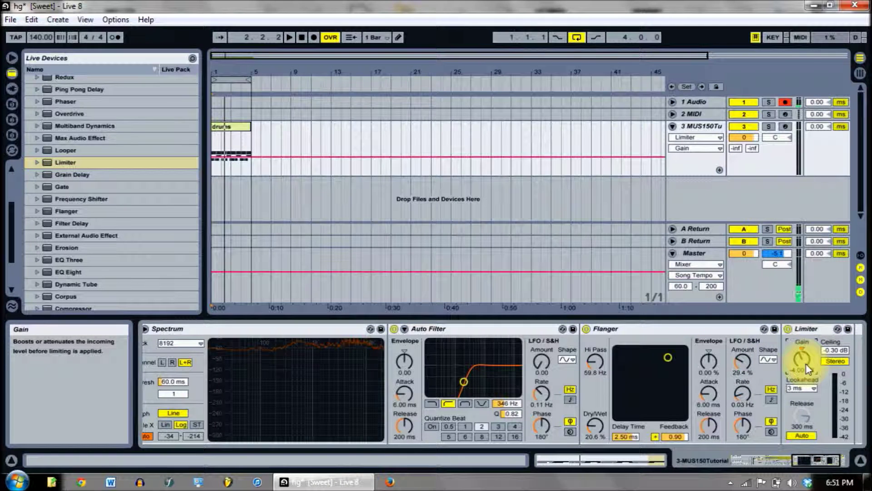
pyautogui.press('space')
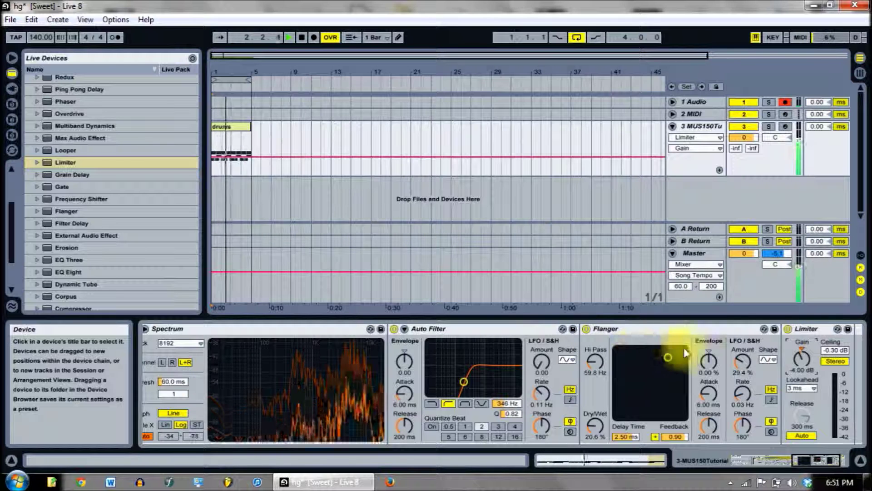
pyautogui.moveTo(802, 359); pyautogui.dragTo(802, 347)
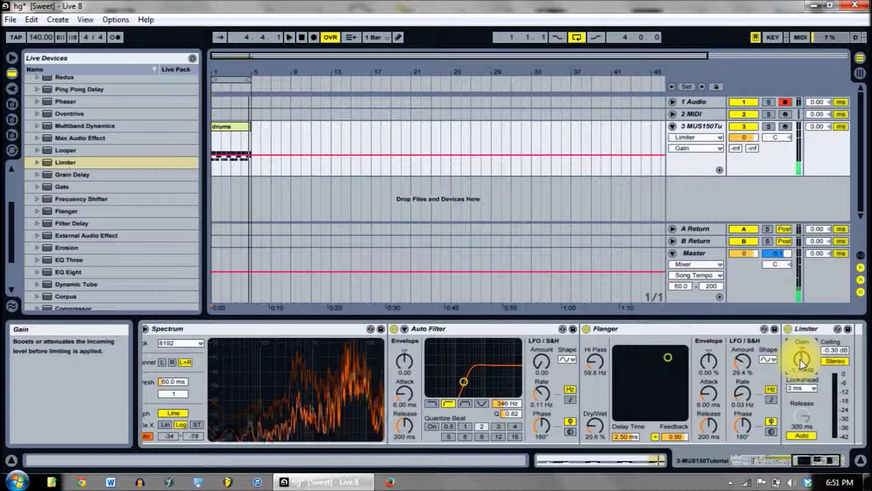